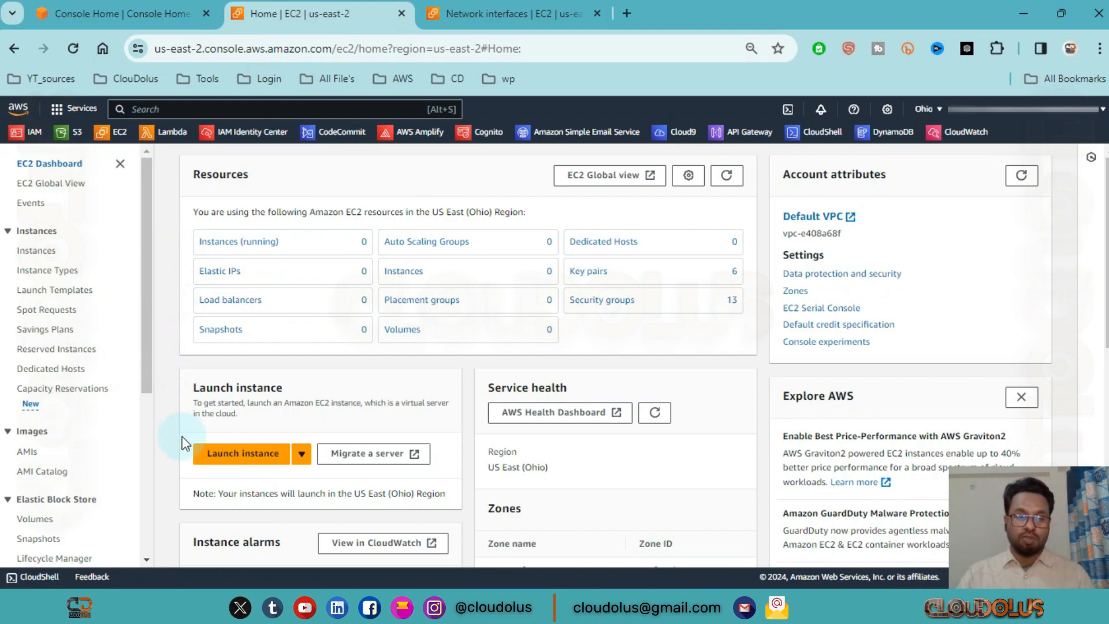
Start launching a new EC2 instance and name it myec2.
click(246, 457)
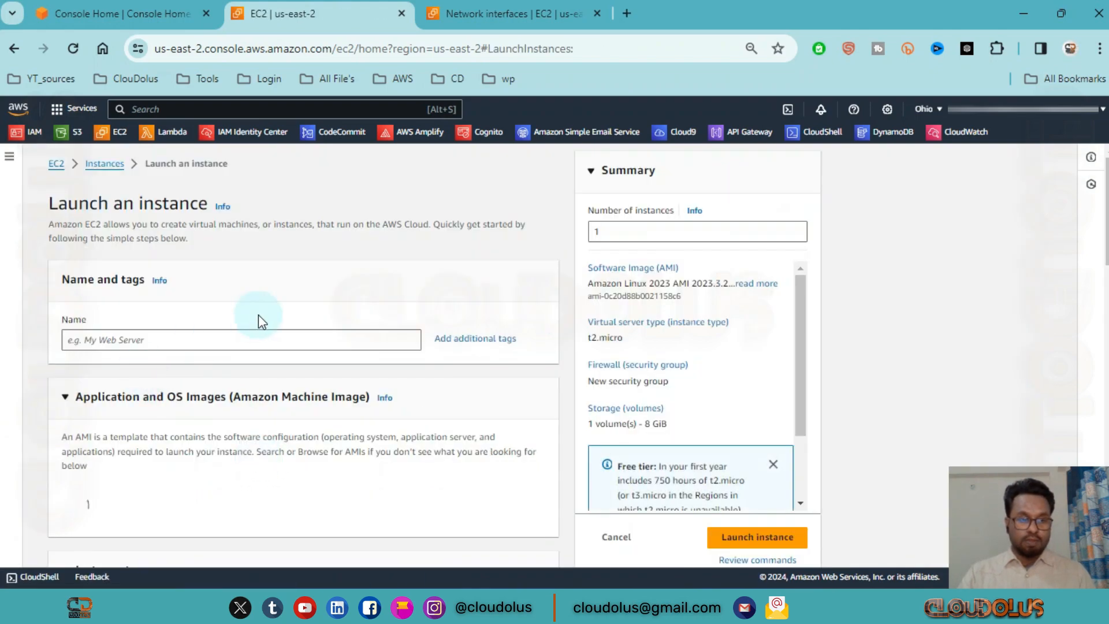
click(225, 339)
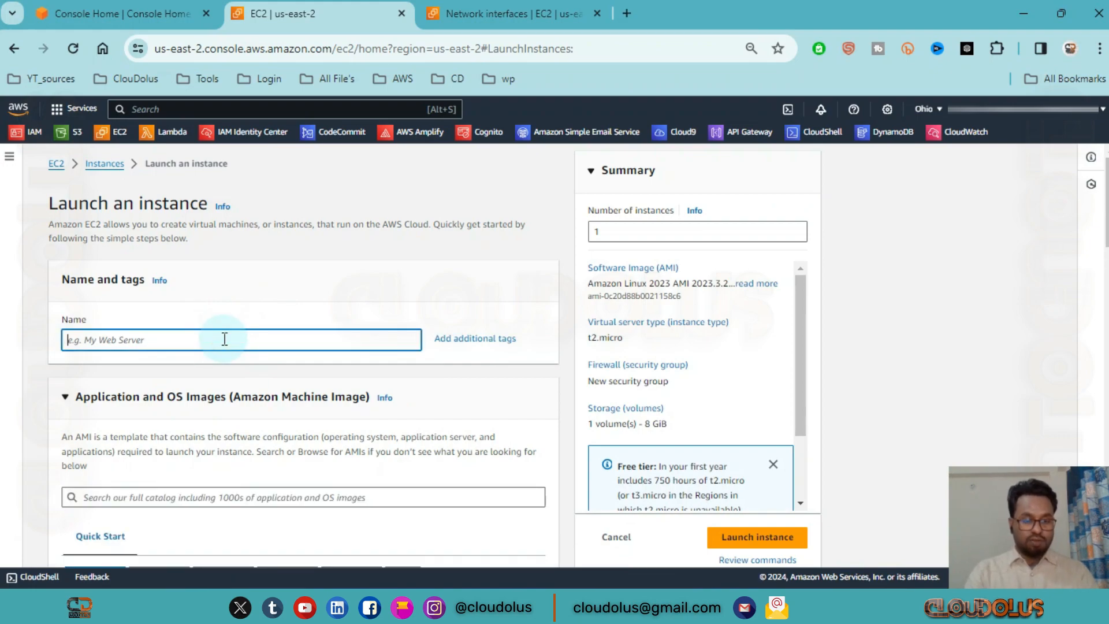
text(myce)
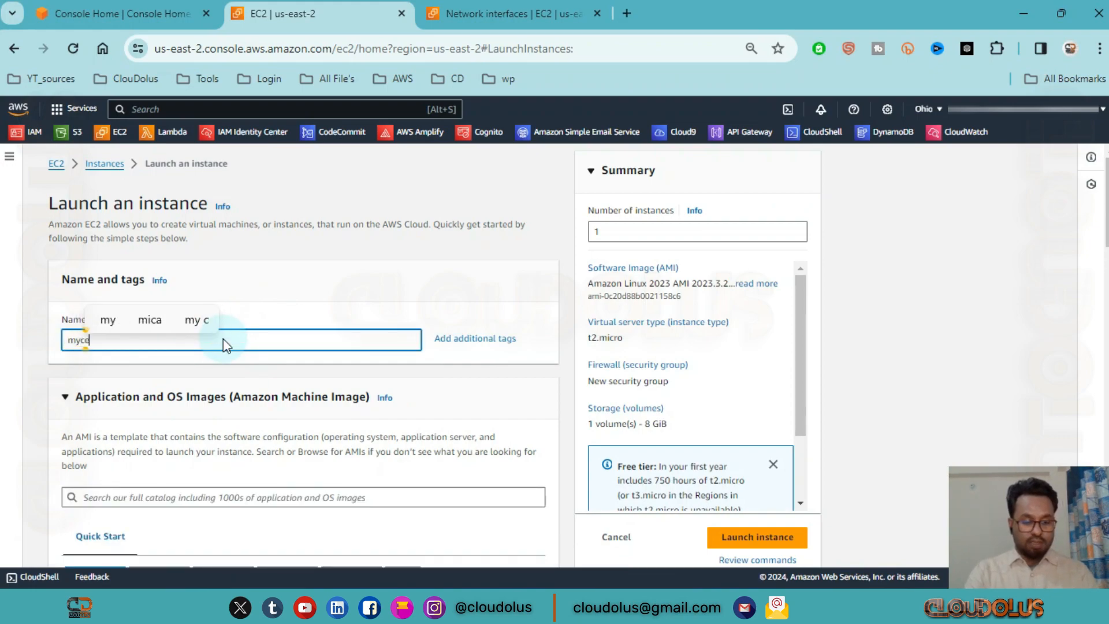
text(2)
Choose the existing key pair n-ohio for the instance login, keeping the default Amazon Linux image and t2.micro type.
scroll(223, 341, down, 5)
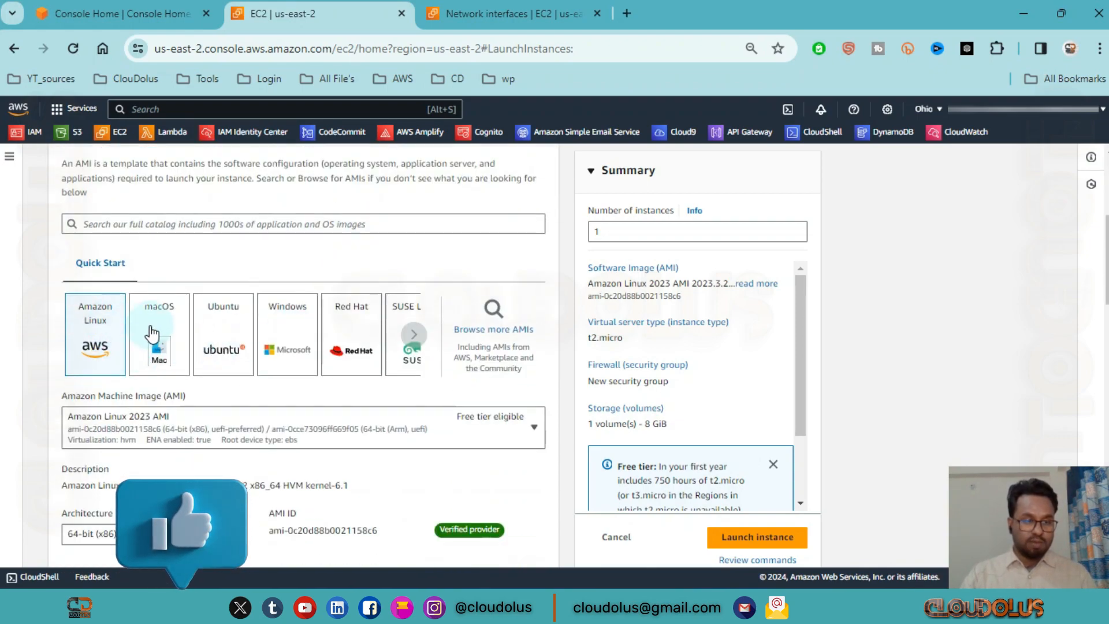
scroll(162, 338, down, 1)
scroll(162, 338, down, 2)
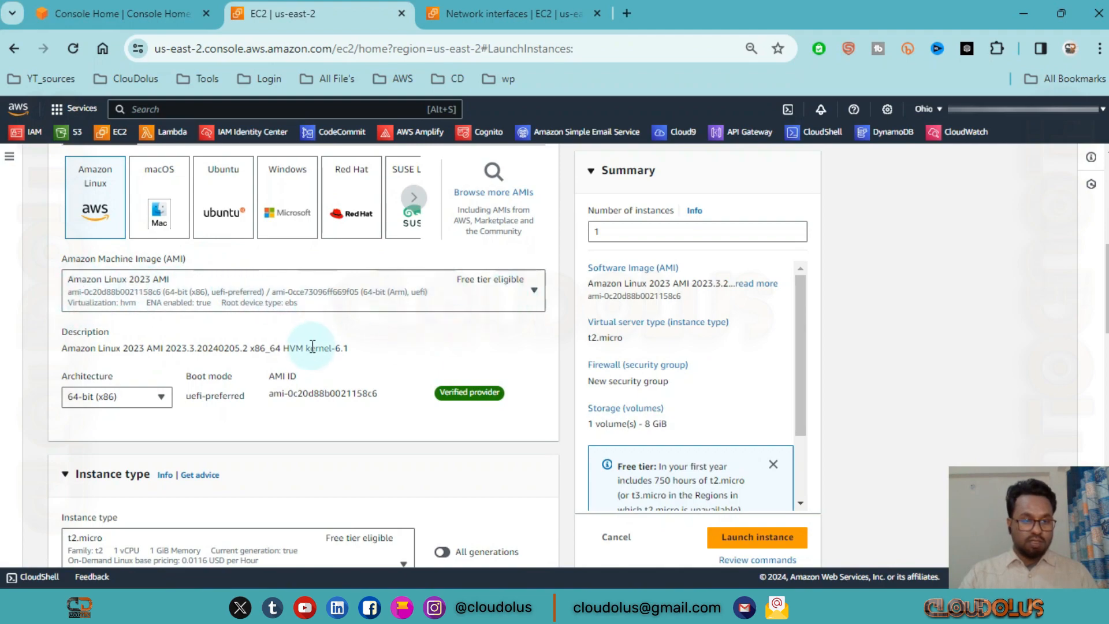
scroll(307, 343, down, 2)
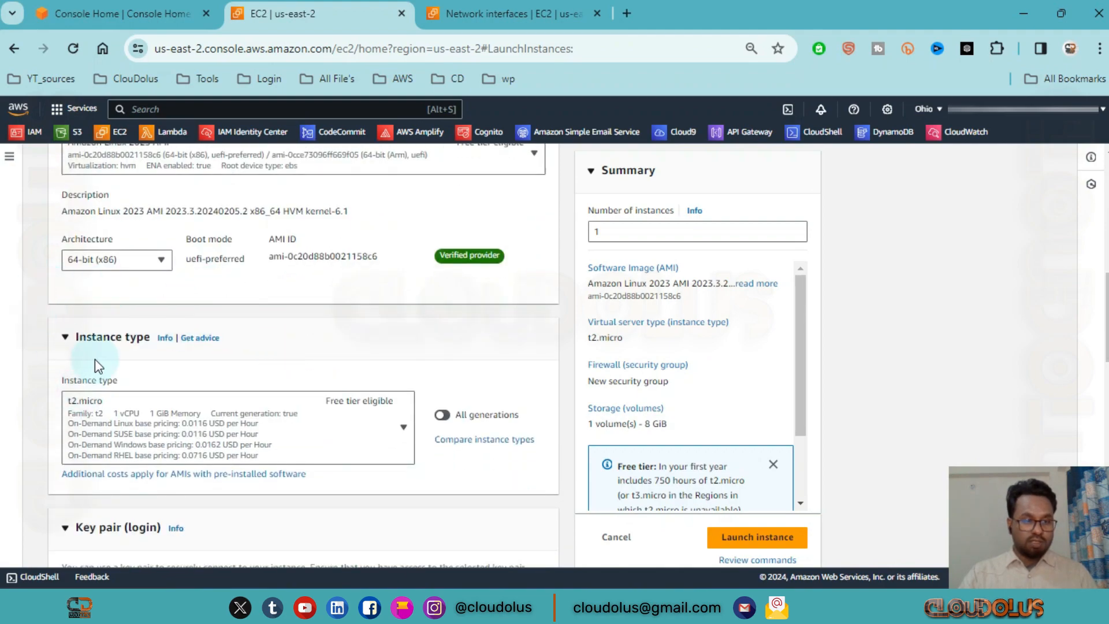
scroll(97, 365, down, 2)
scroll(259, 295, down, 2)
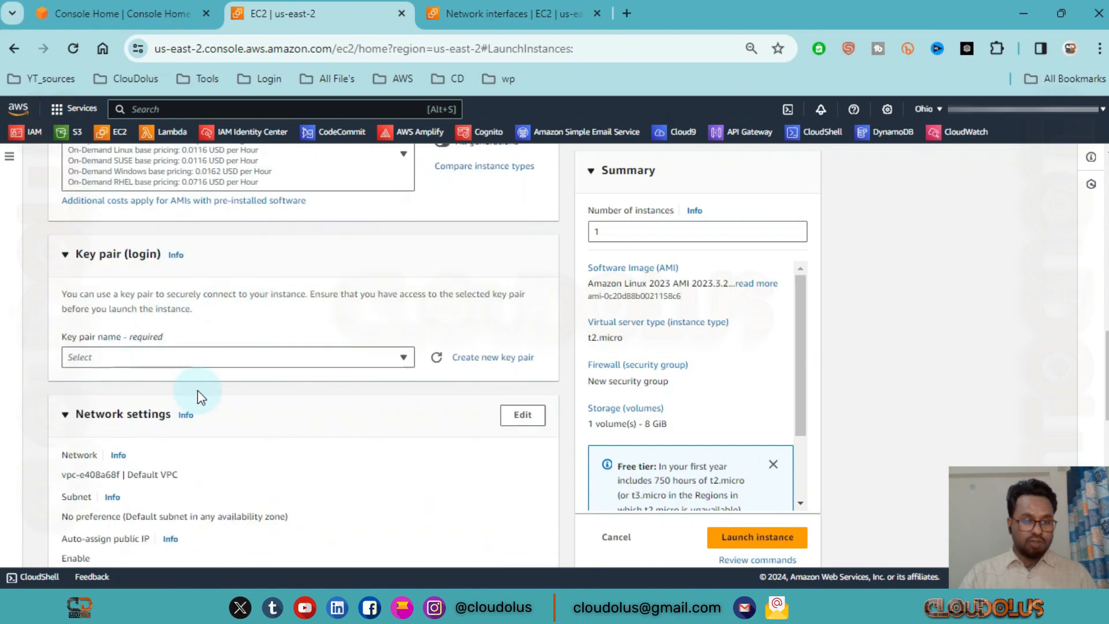
click(345, 360)
click(349, 374)
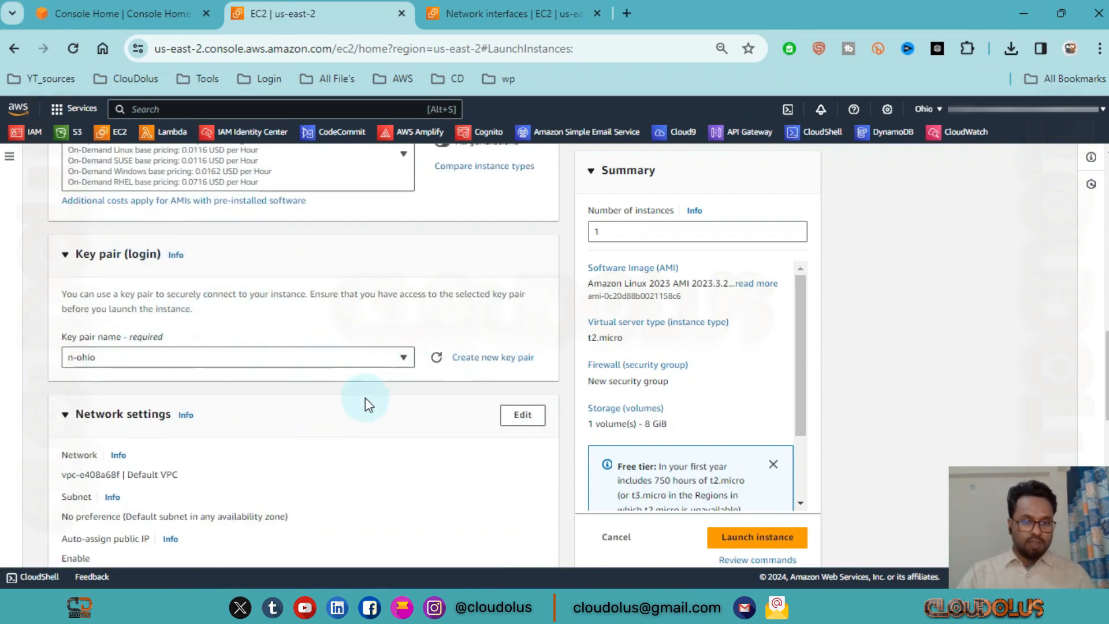
click(403, 358)
click(288, 373)
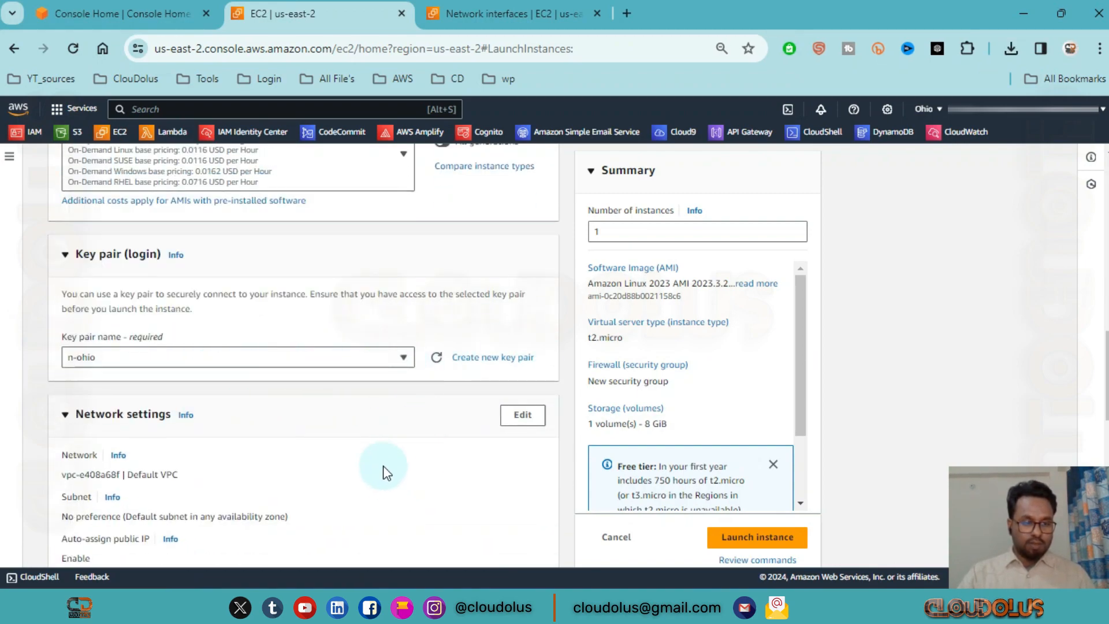
Set the firewall to use an existing security group and assign launch-wizard-7.
scroll(383, 466, down, 2)
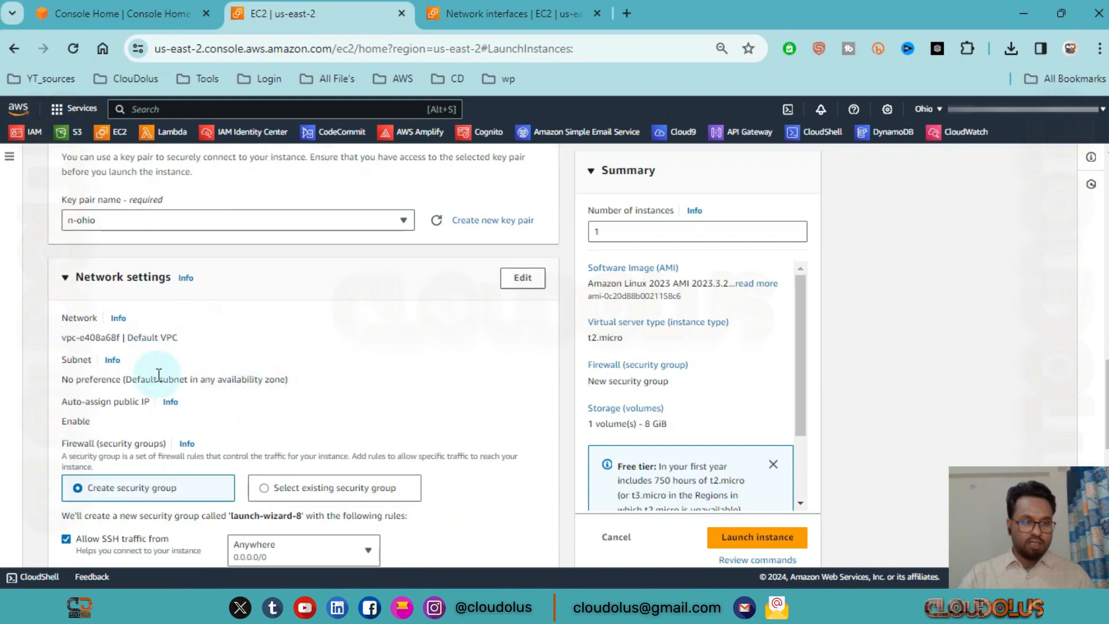
scroll(159, 378, down, 2)
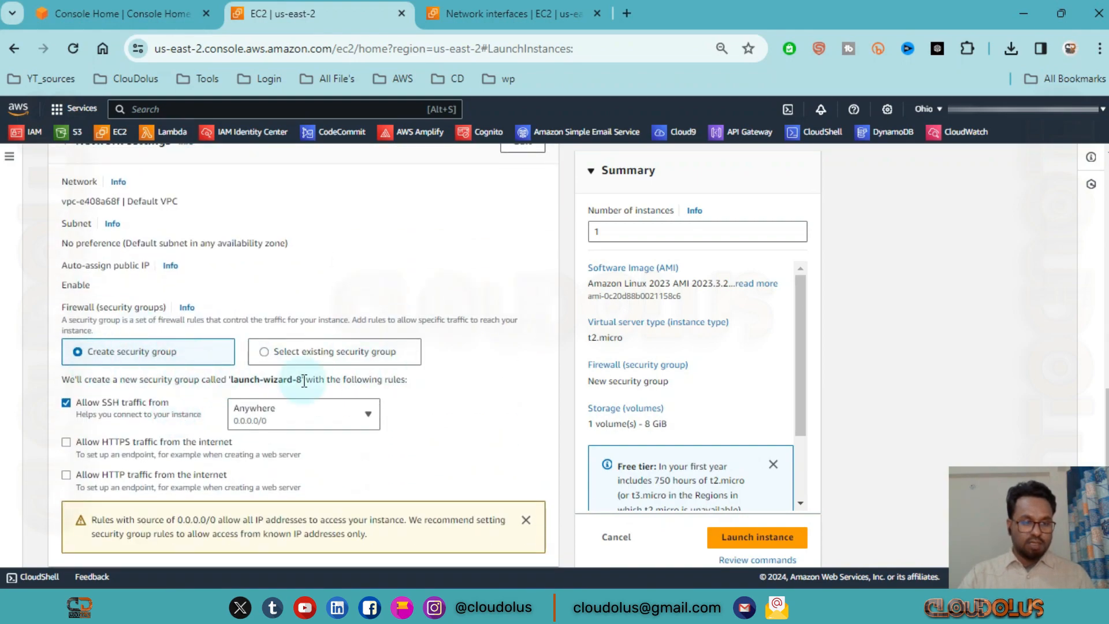
click(264, 352)
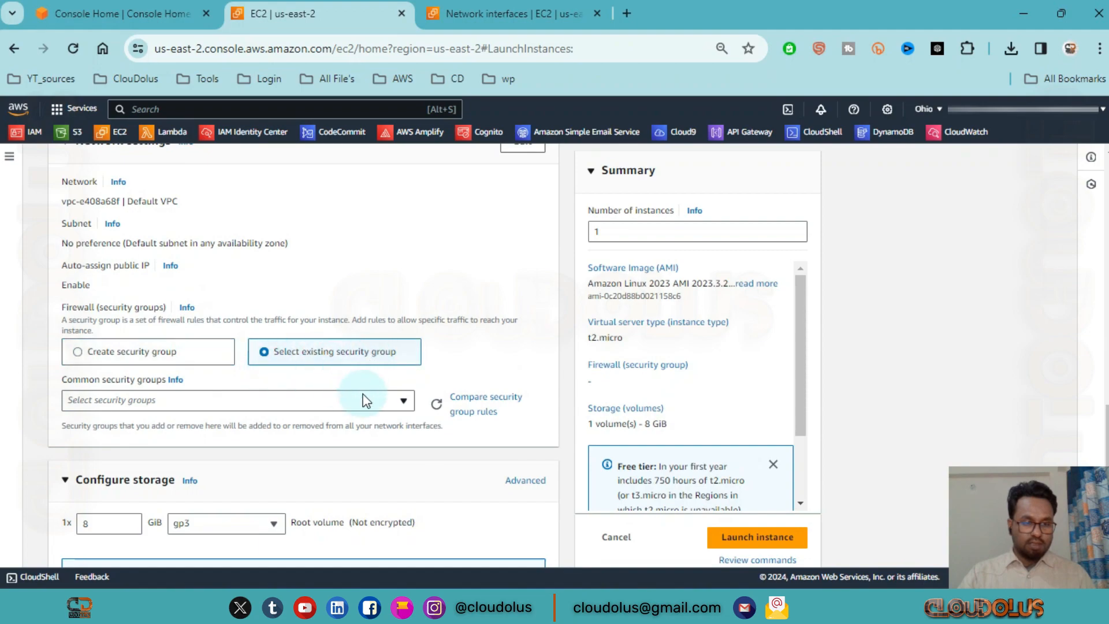
click(376, 401)
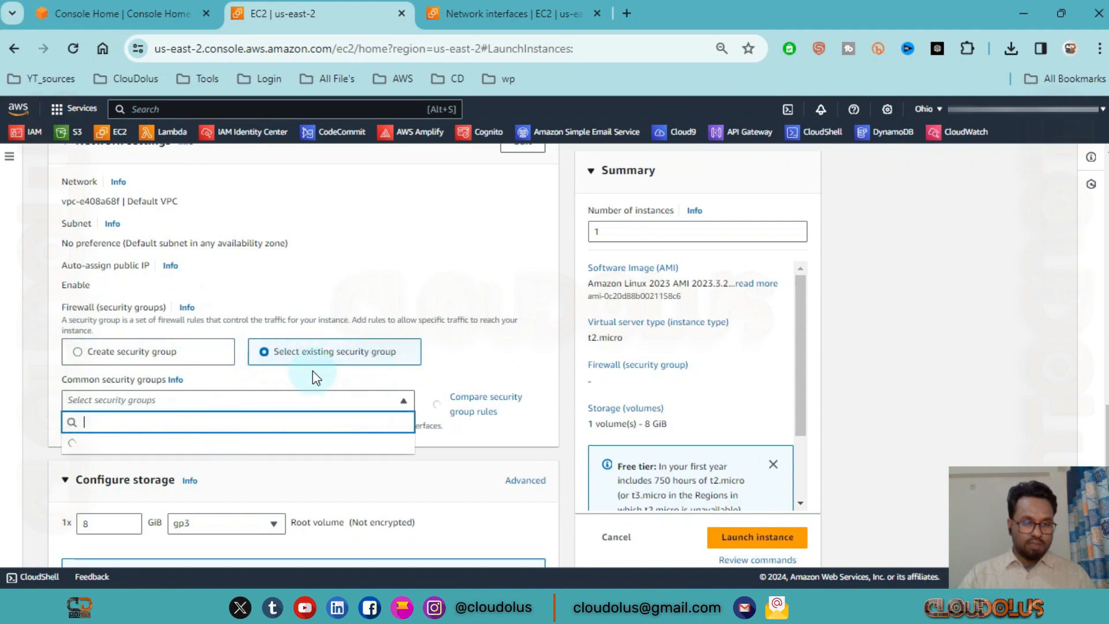
scroll(313, 370, down, 2)
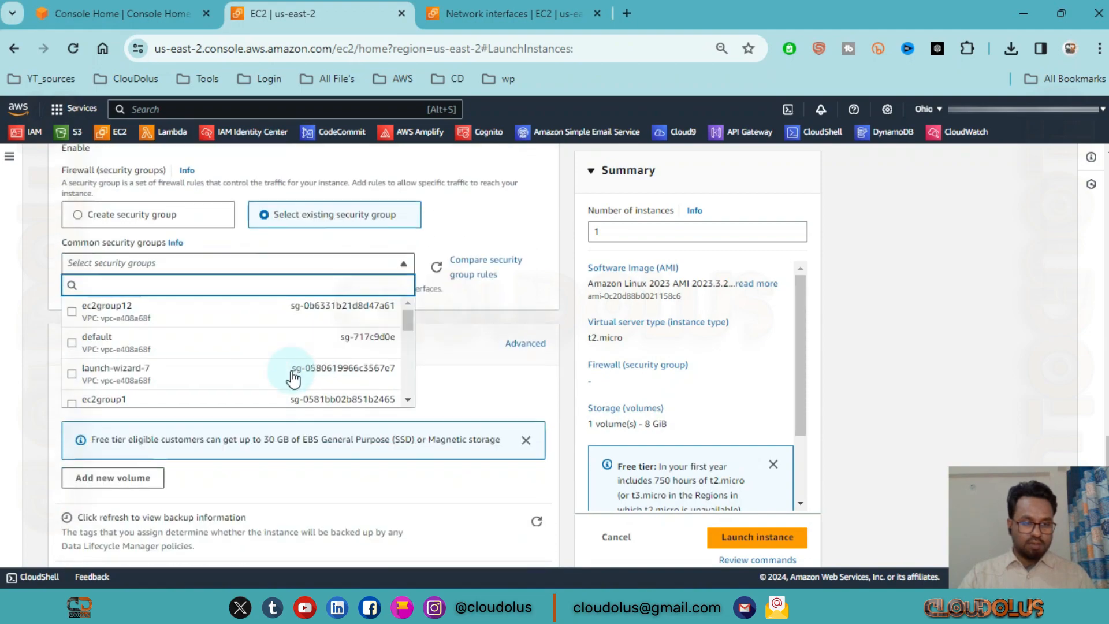
click(207, 373)
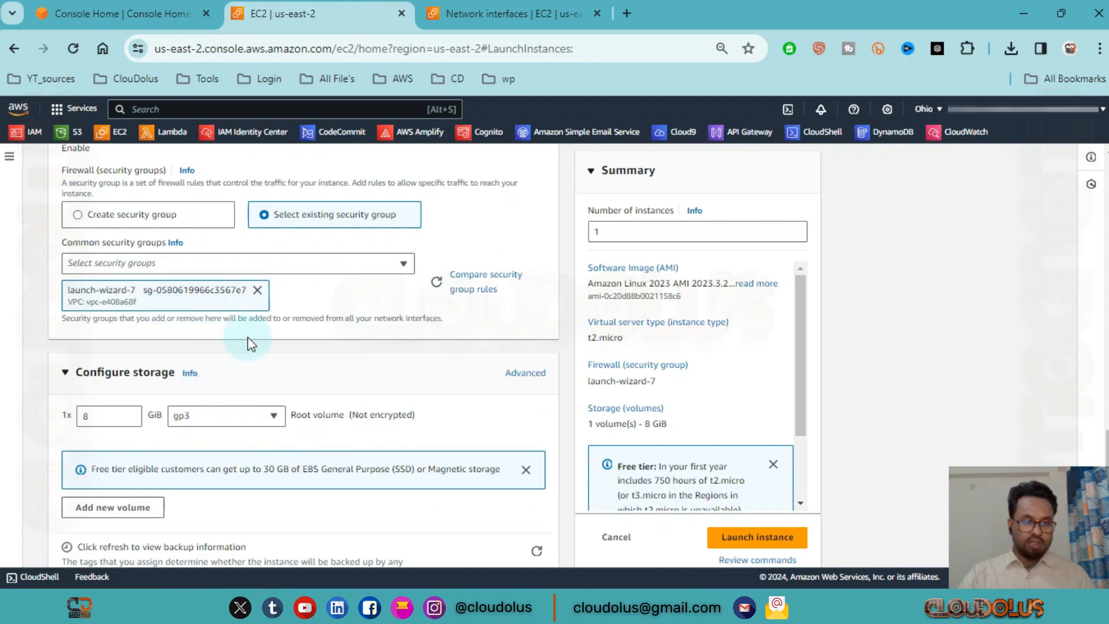
Set the number of instances to 2 and launch them with the default storage.
scroll(243, 341, down, 2)
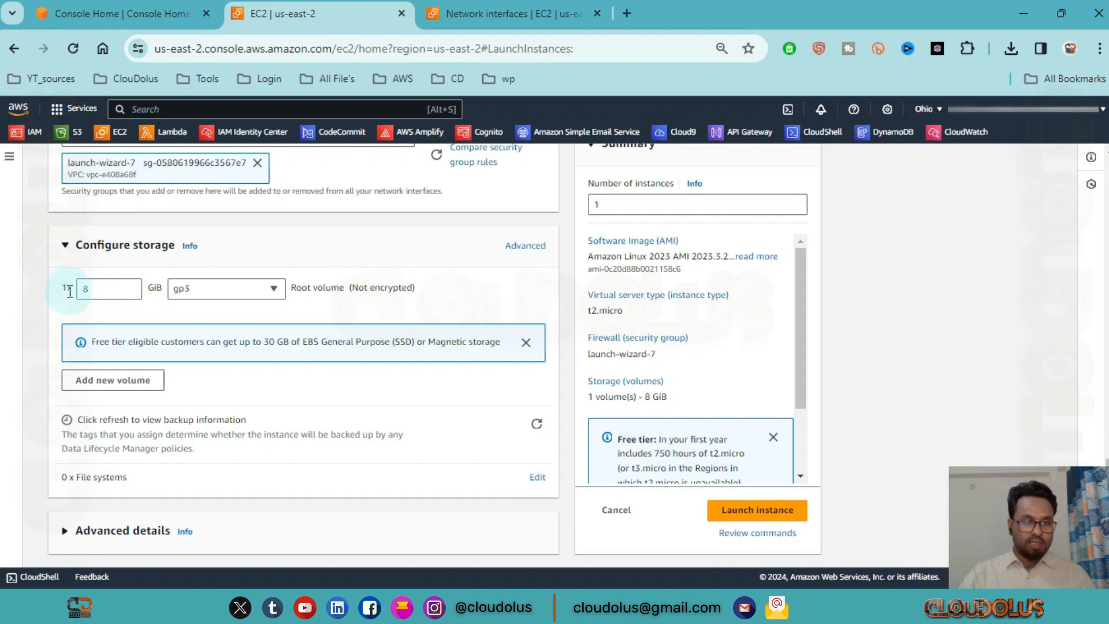
scroll(30, 355, up, 2)
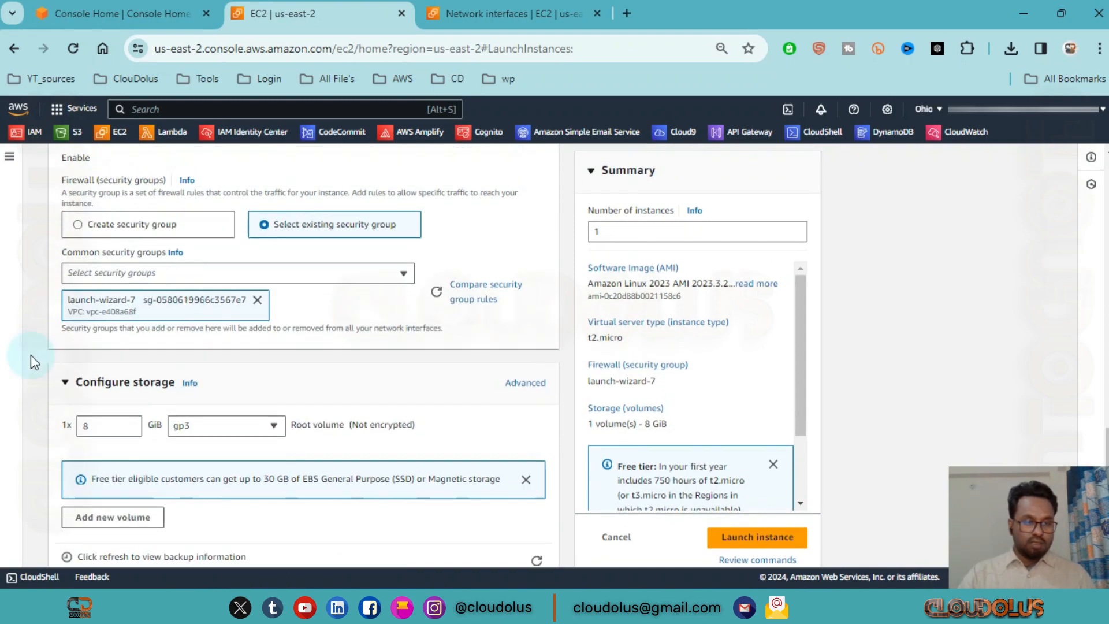
scroll(159, 347, down, 2)
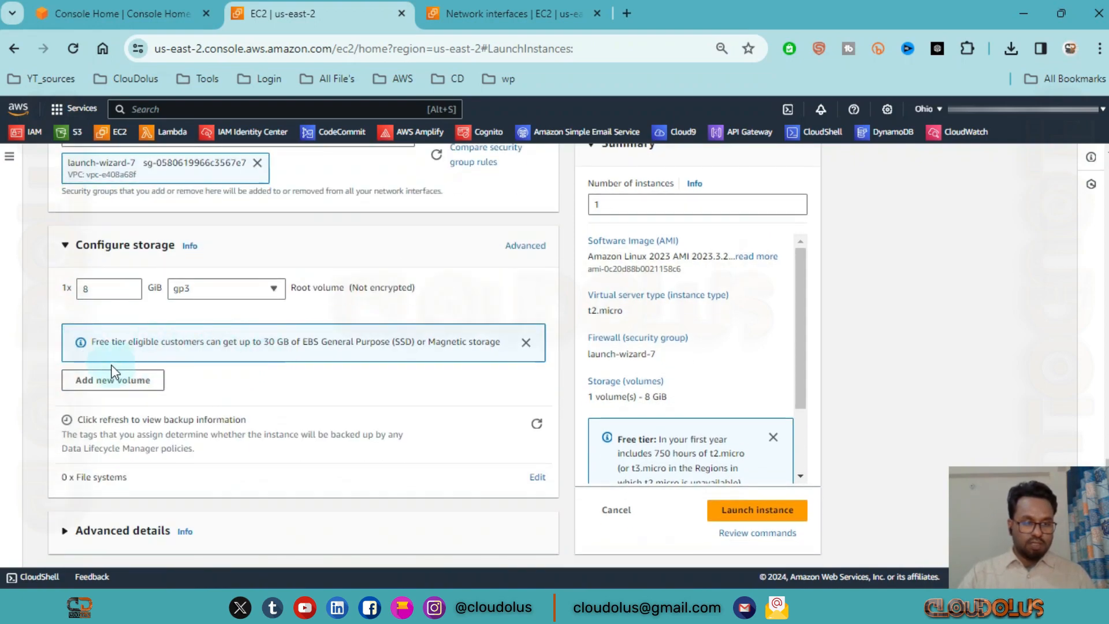
scroll(449, 324, up, 7)
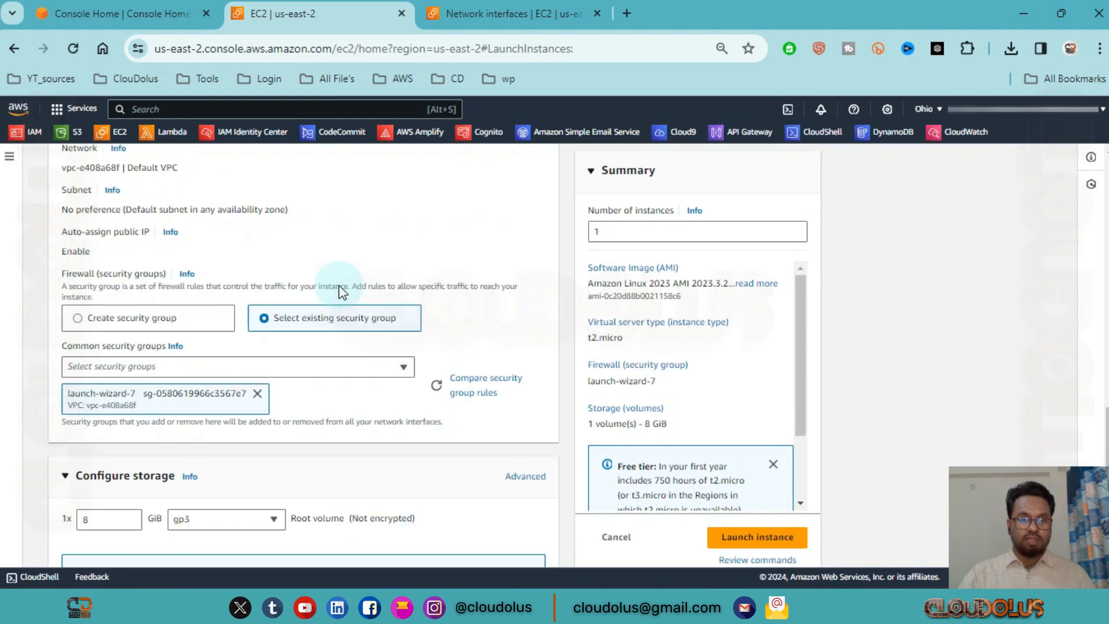
click(668, 237)
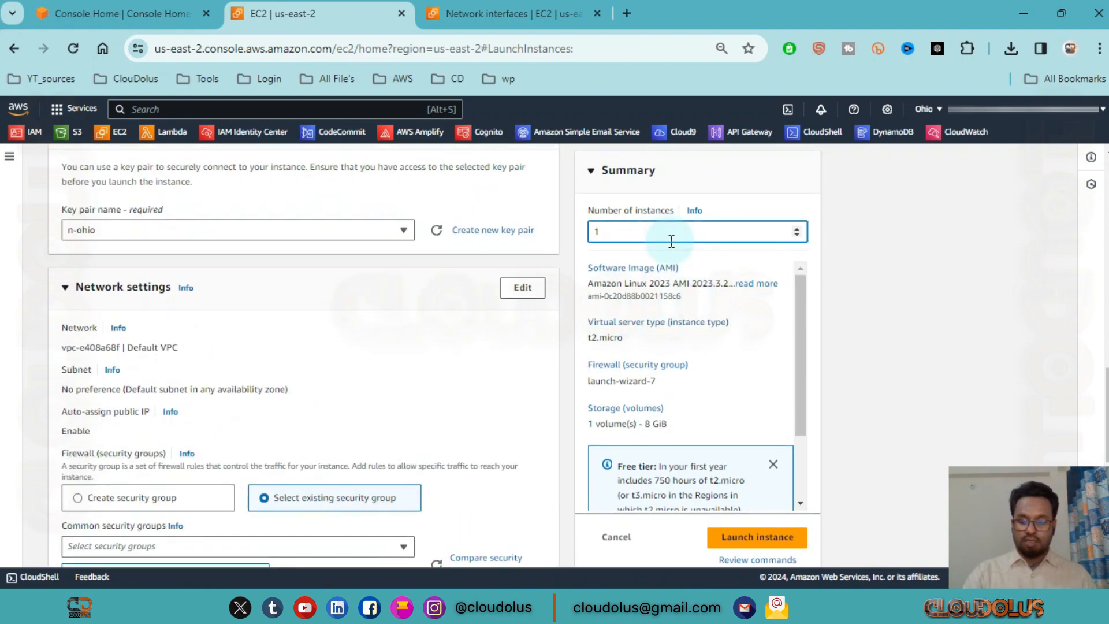
key(BackSpace)
text(2)
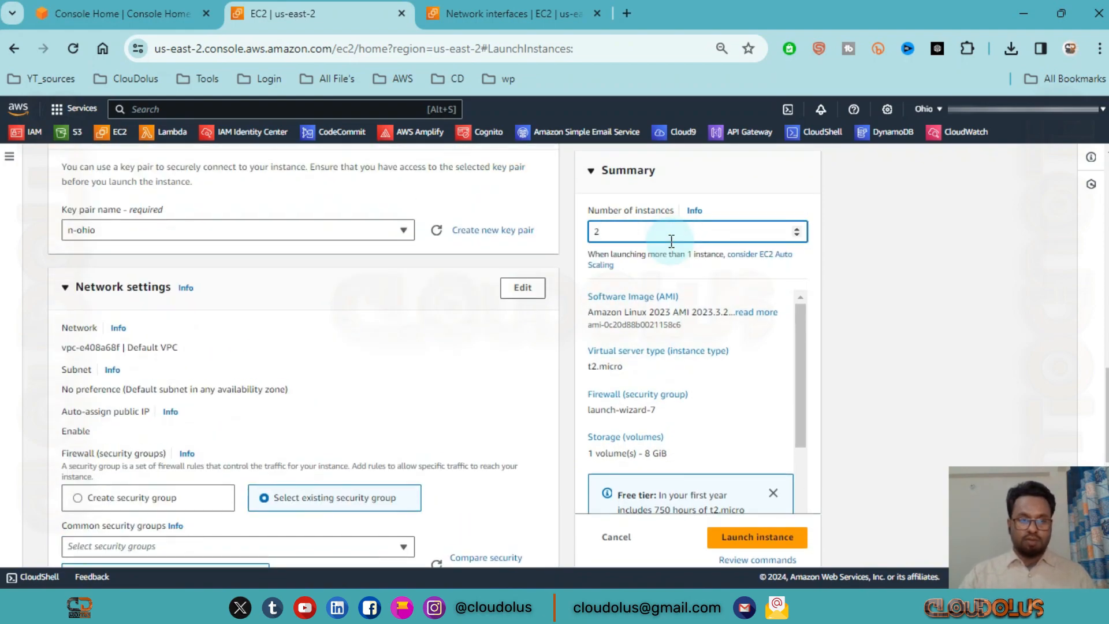
scroll(429, 338, up, 8)
click(793, 535)
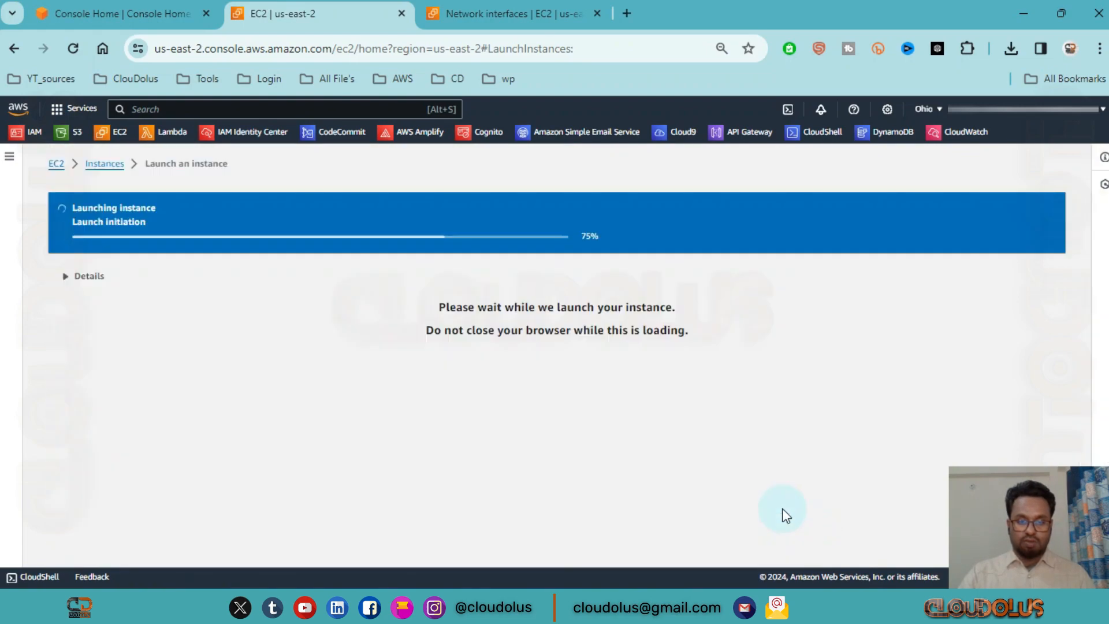
Go to the list of all instances and refresh it to load the newly launched ones.
scroll(934, 342, down, 4)
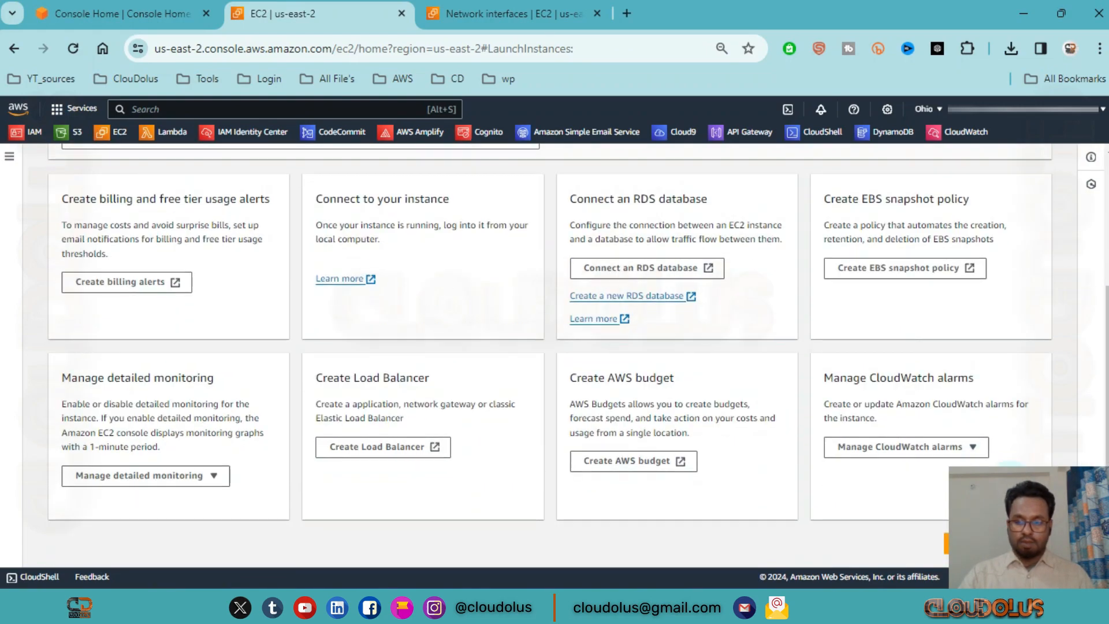
click(998, 544)
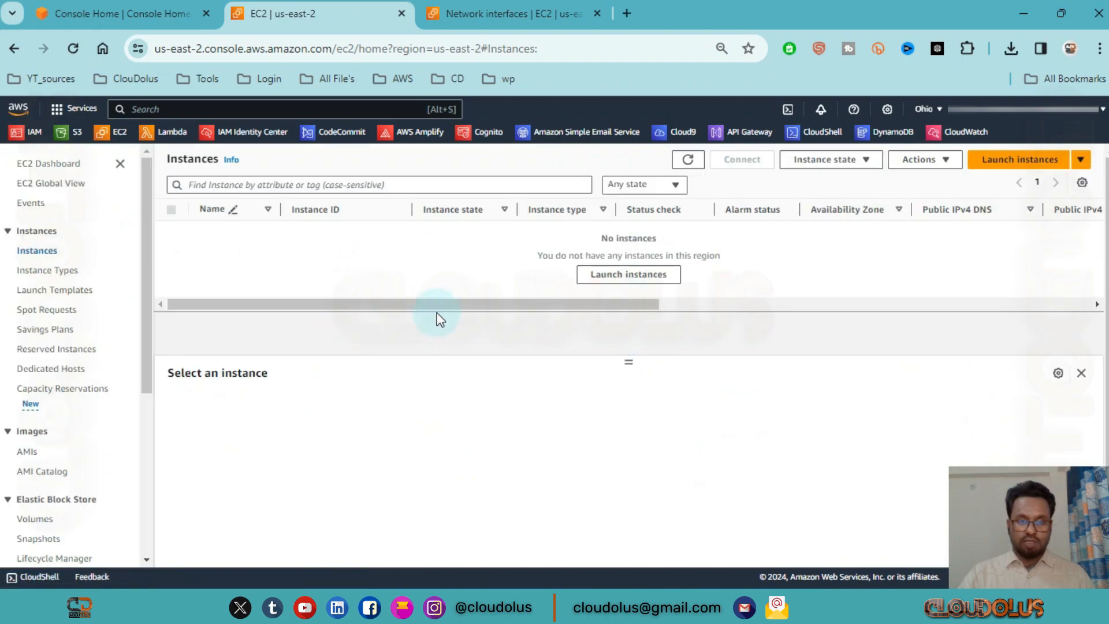
click(688, 161)
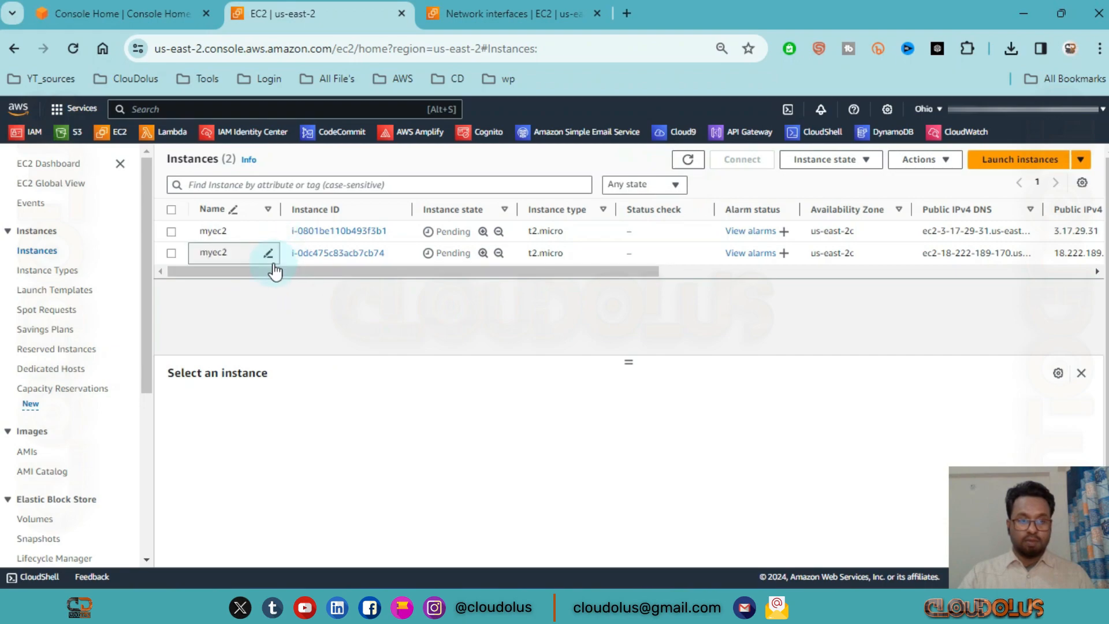
Rename the first myec2 instance in the list as myec2-1.
click(269, 232)
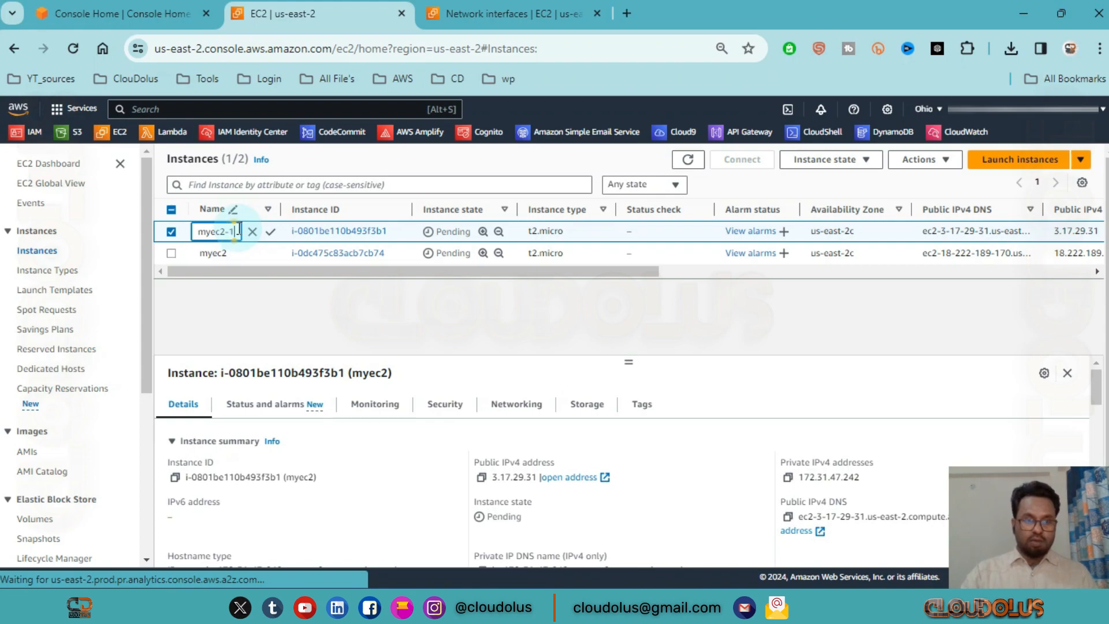
text(-1)
click(271, 232)
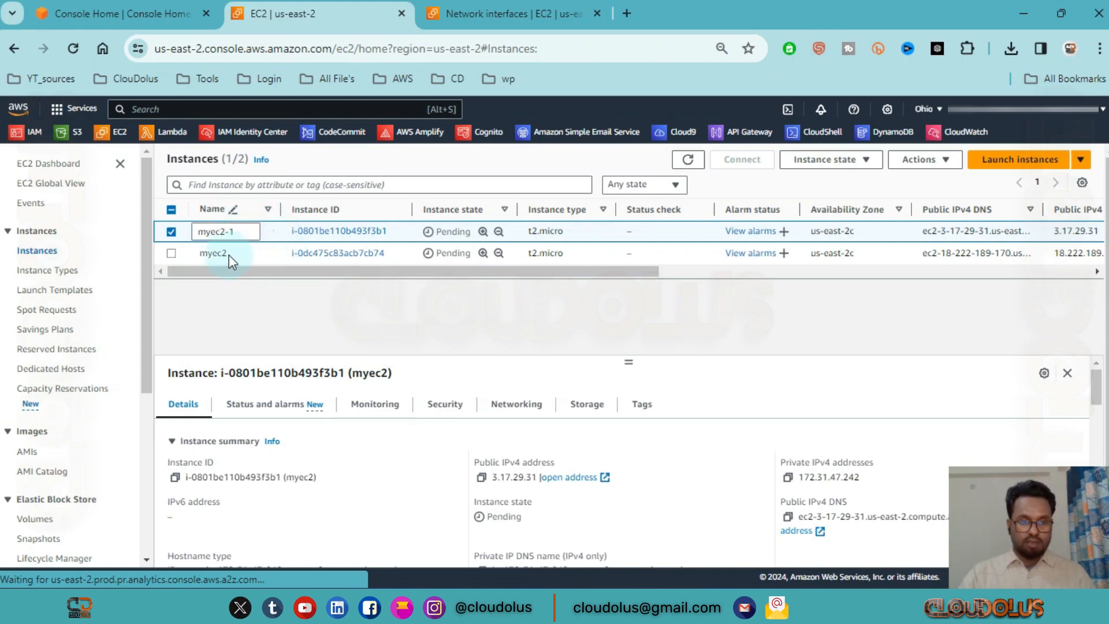
Rename the second instance as myec2-2 and refresh the instance list.
click(252, 255)
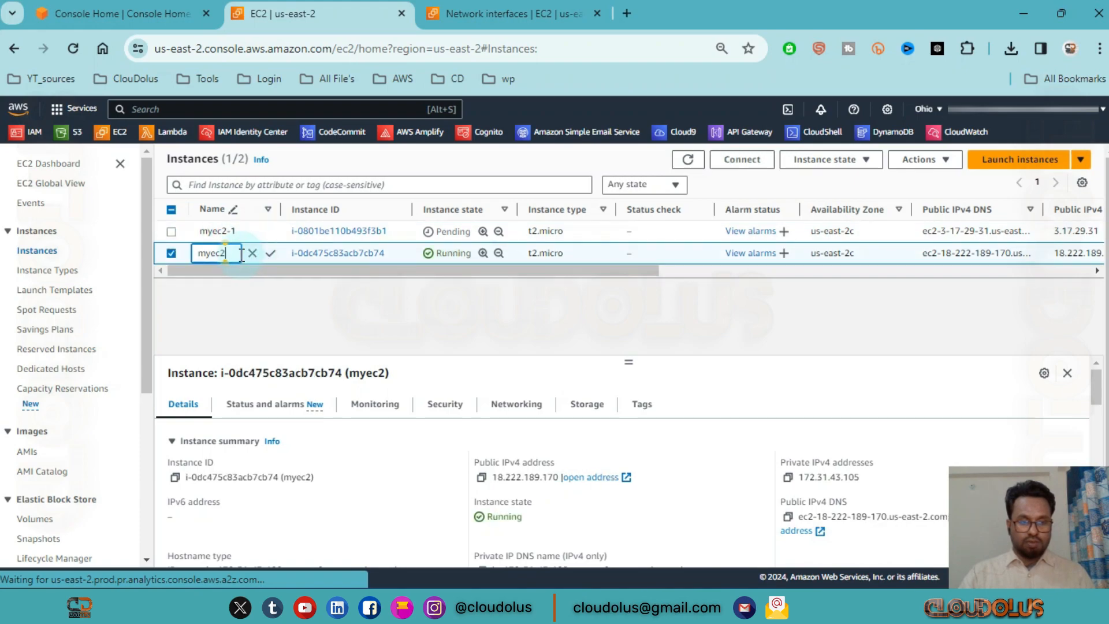
text(-2)
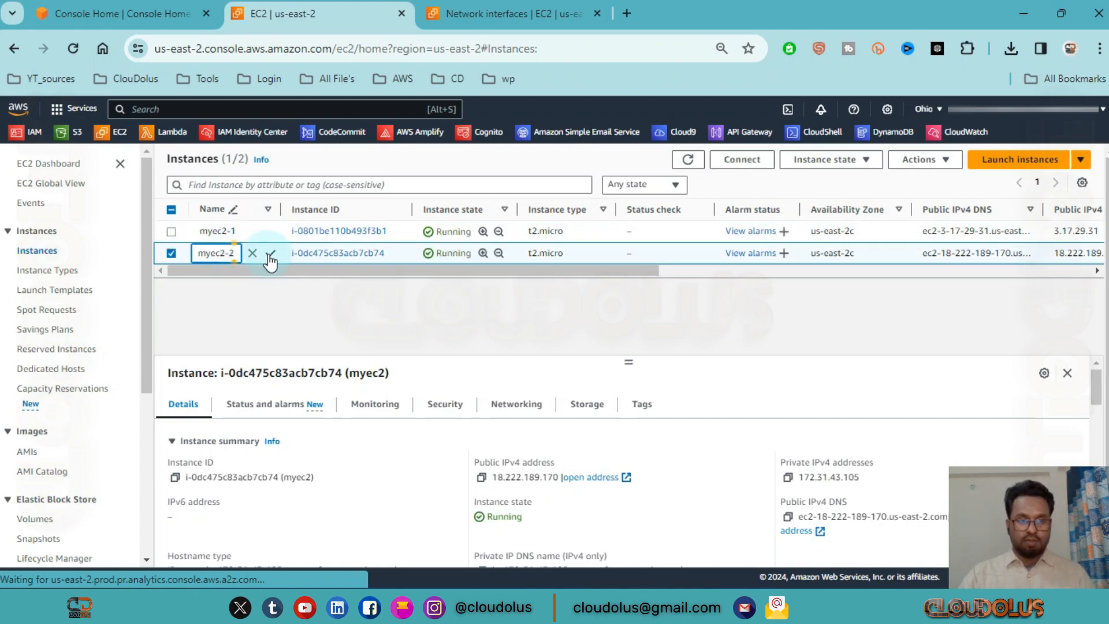
click(271, 253)
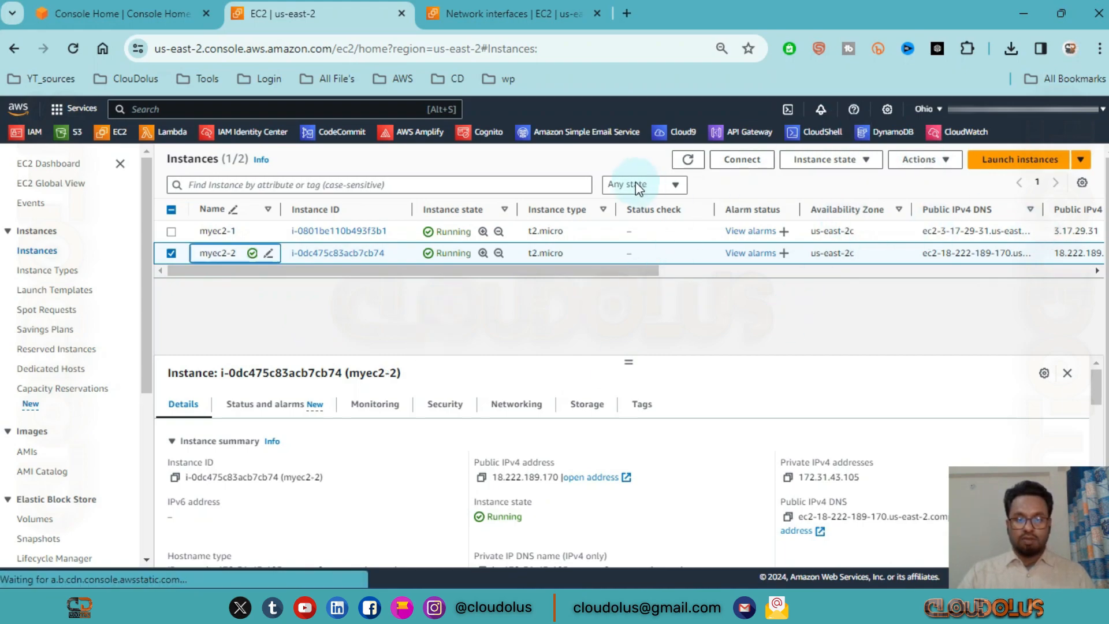
click(689, 160)
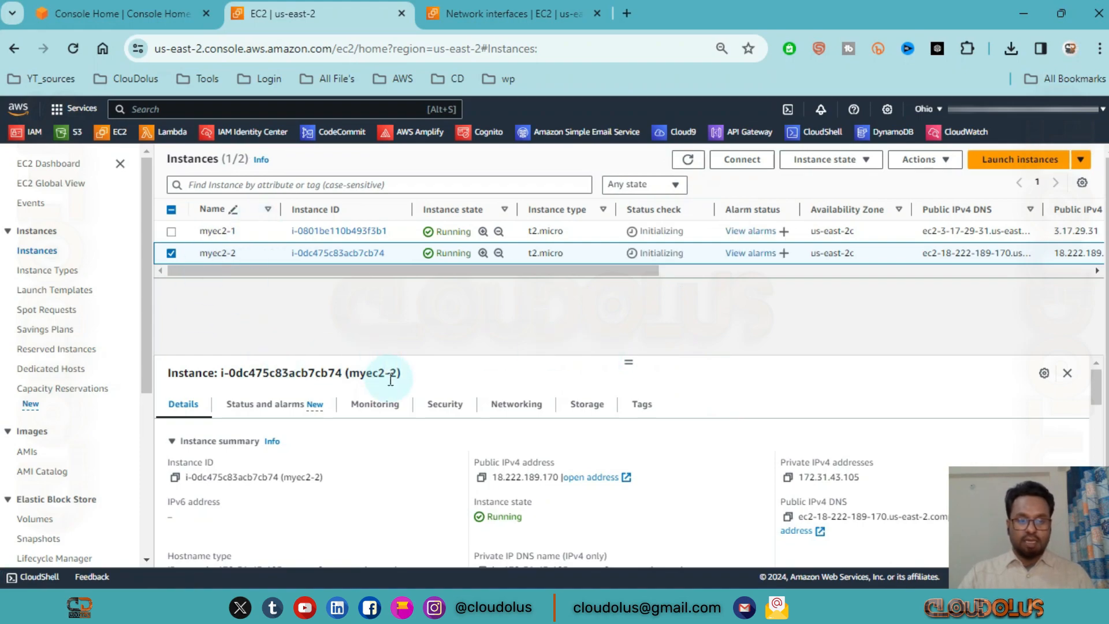
Enlarge the details of myec2-2 and examine its networking information down to the attached network interfaces.
scroll(376, 416, down, 5)
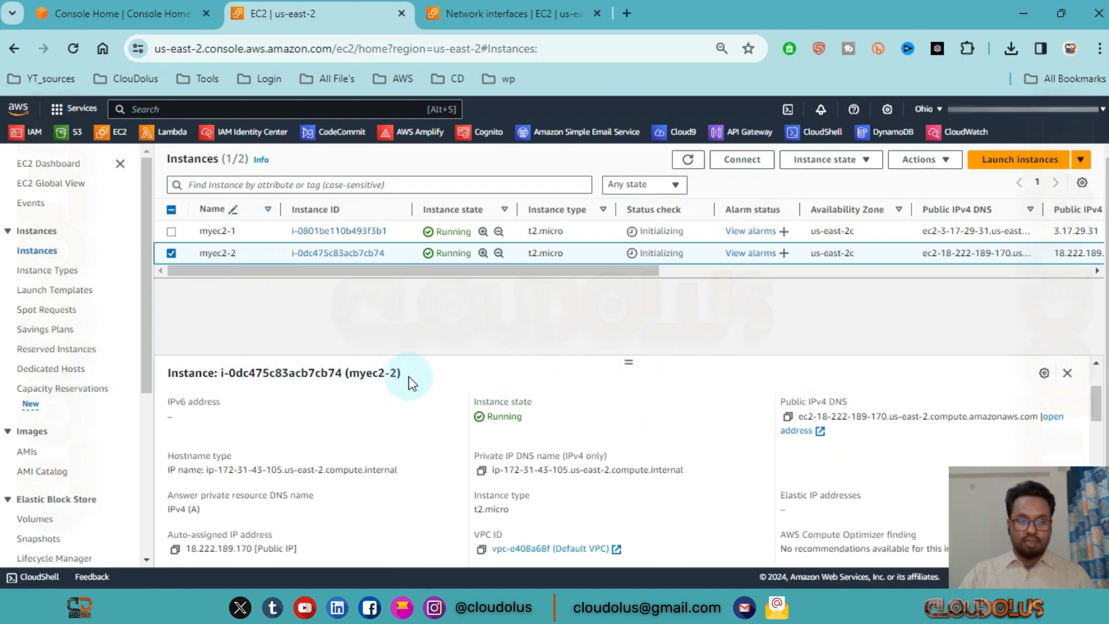
scroll(408, 376, up, 5)
drag(627, 364, 634, 290)
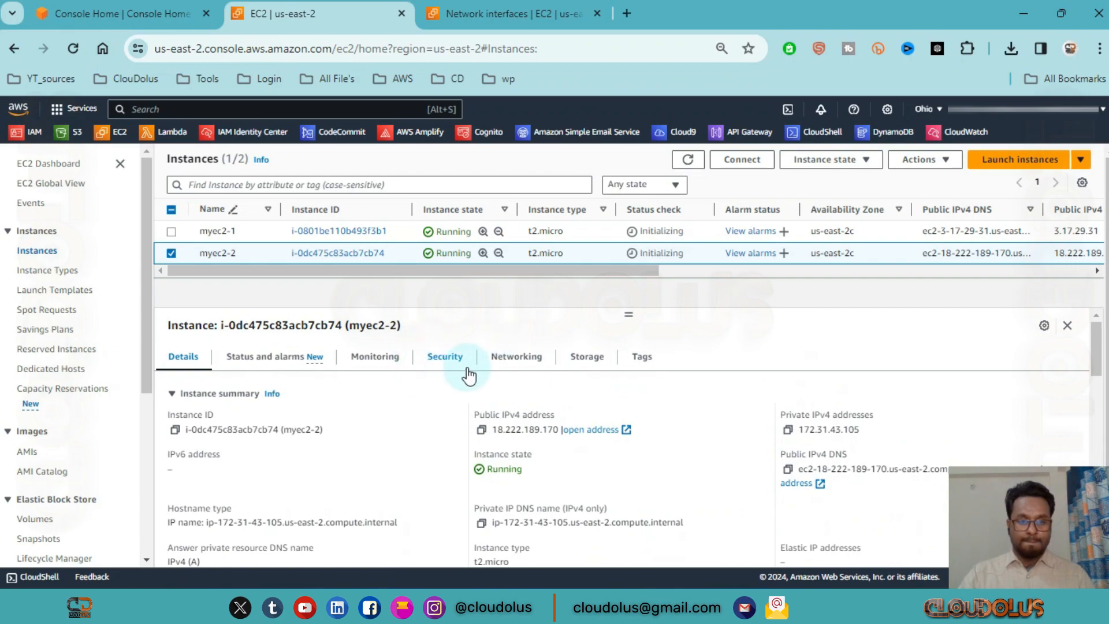
click(511, 356)
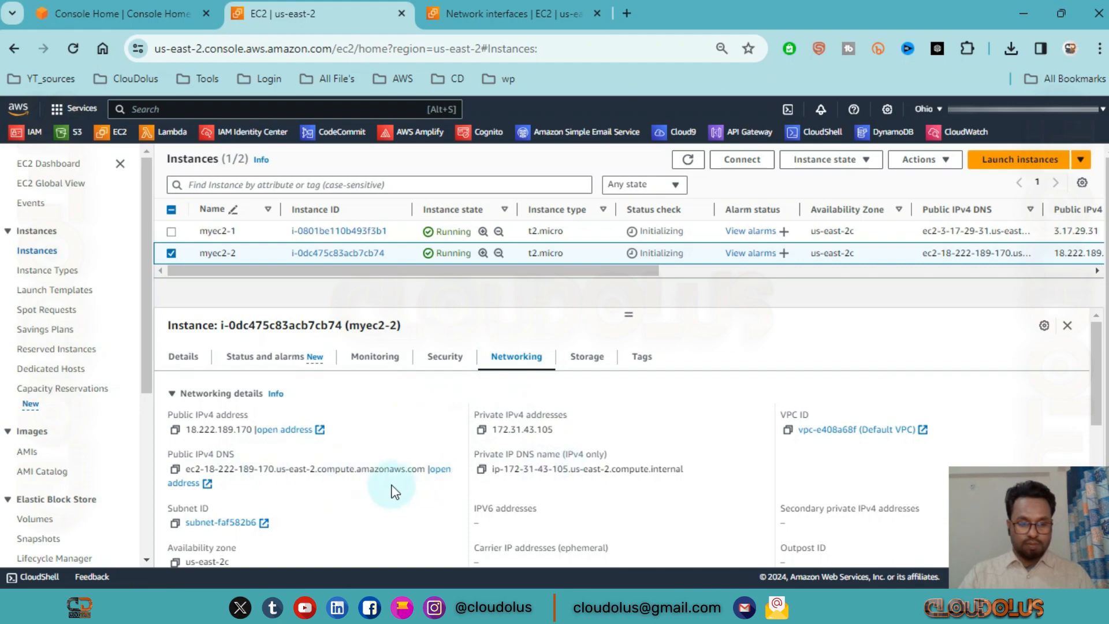
scroll(391, 490, down, 3)
scroll(439, 460, down, 2)
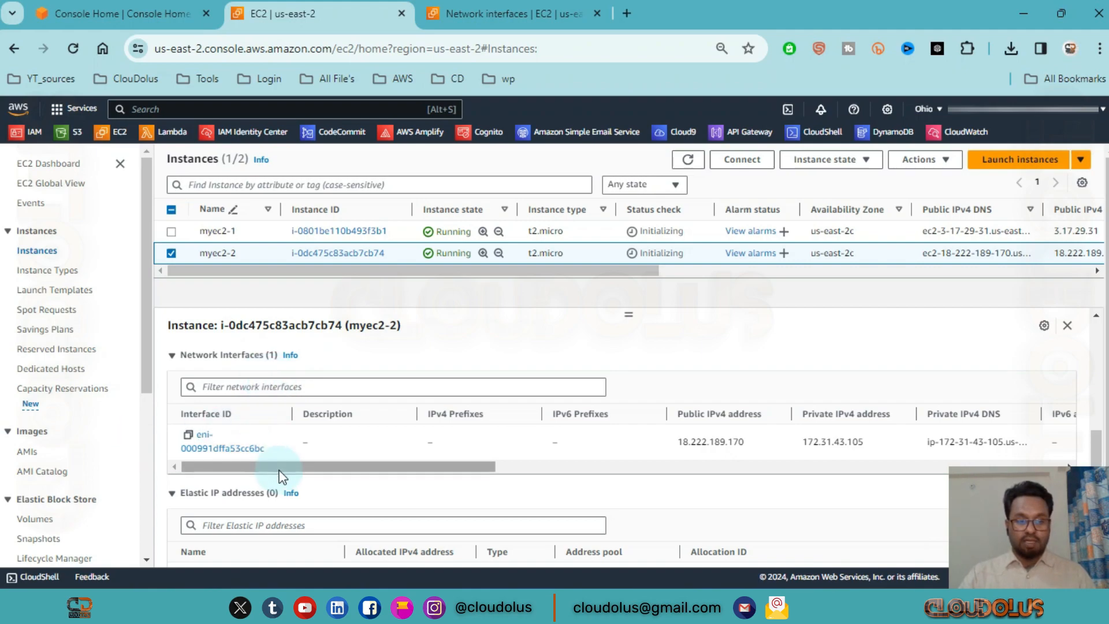
Examine the attached network interface of myec2-2 across its IP address, attachment, VPC, subnet and security group details.
drag(280, 477, 398, 477)
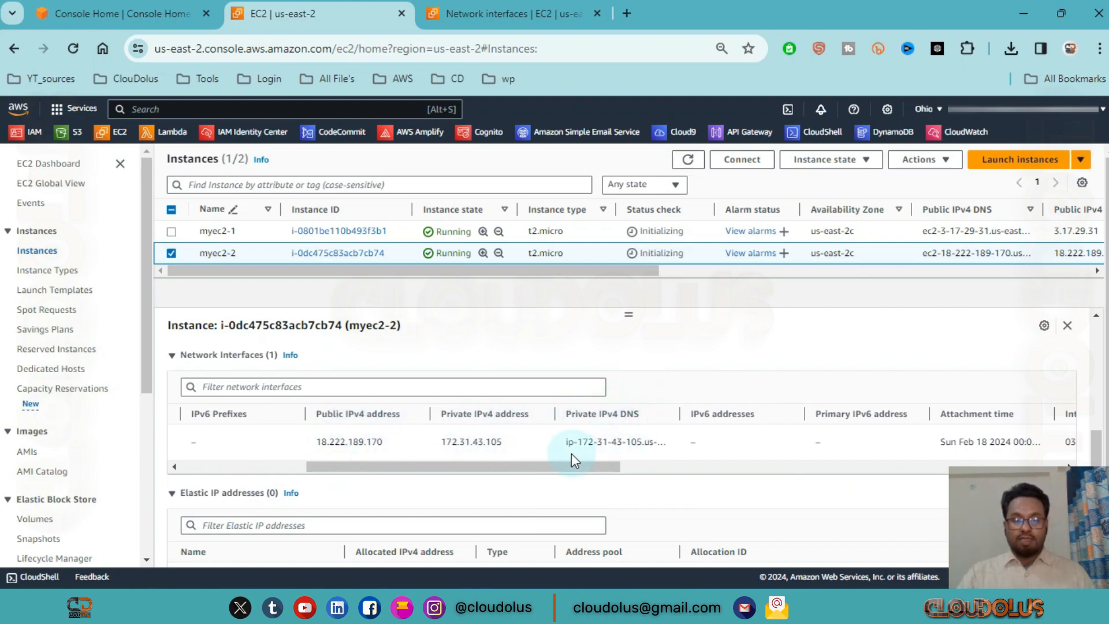
drag(587, 466, 815, 468)
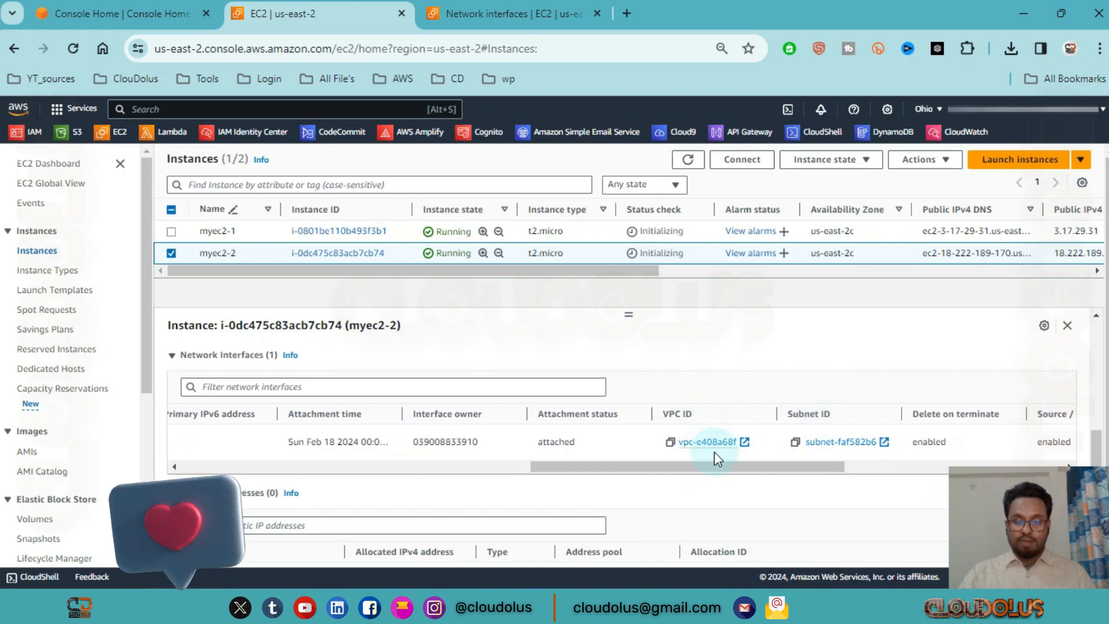
drag(706, 477, 760, 471)
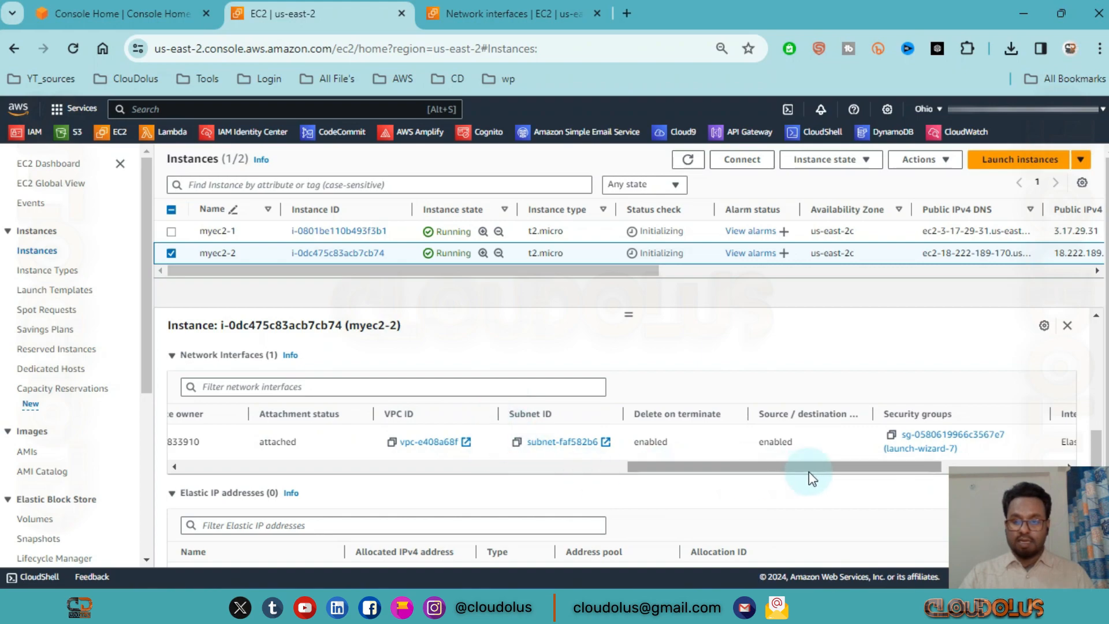
drag(809, 471, 837, 471)
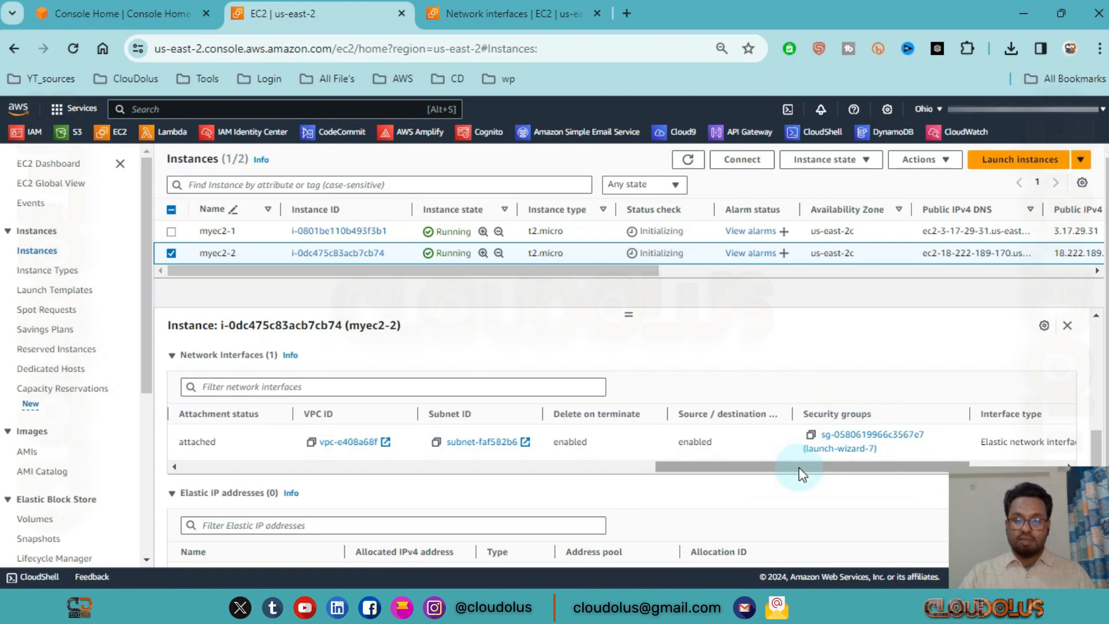
drag(799, 468, 261, 472)
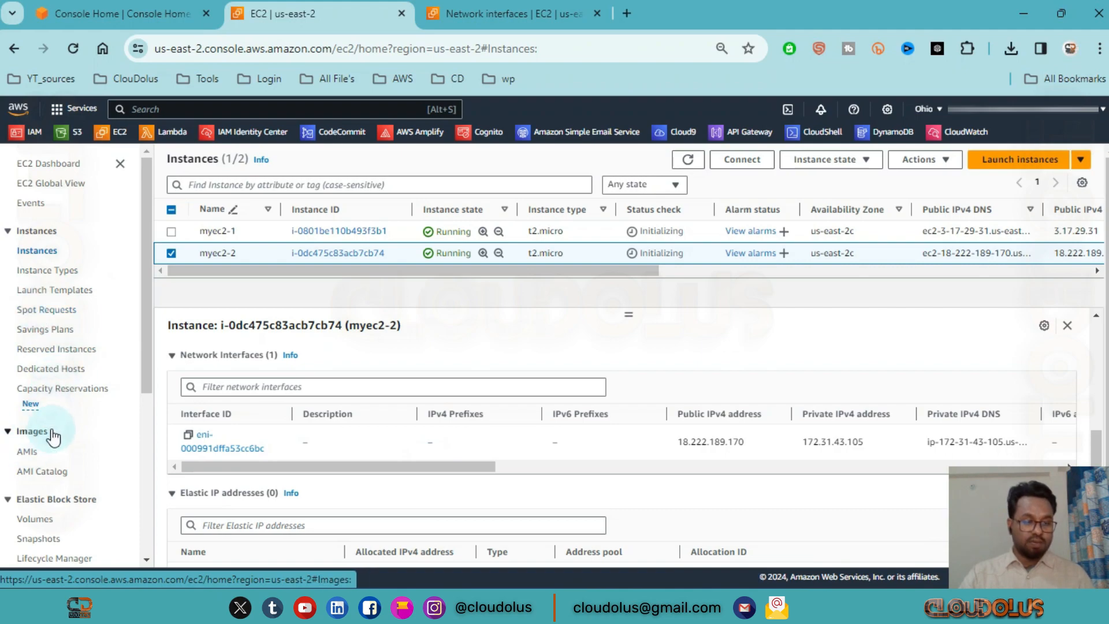
Open the EC2 network interfaces list separately and examine each interface's instance ID, status and IP addresses.
scroll(58, 416, down, 2)
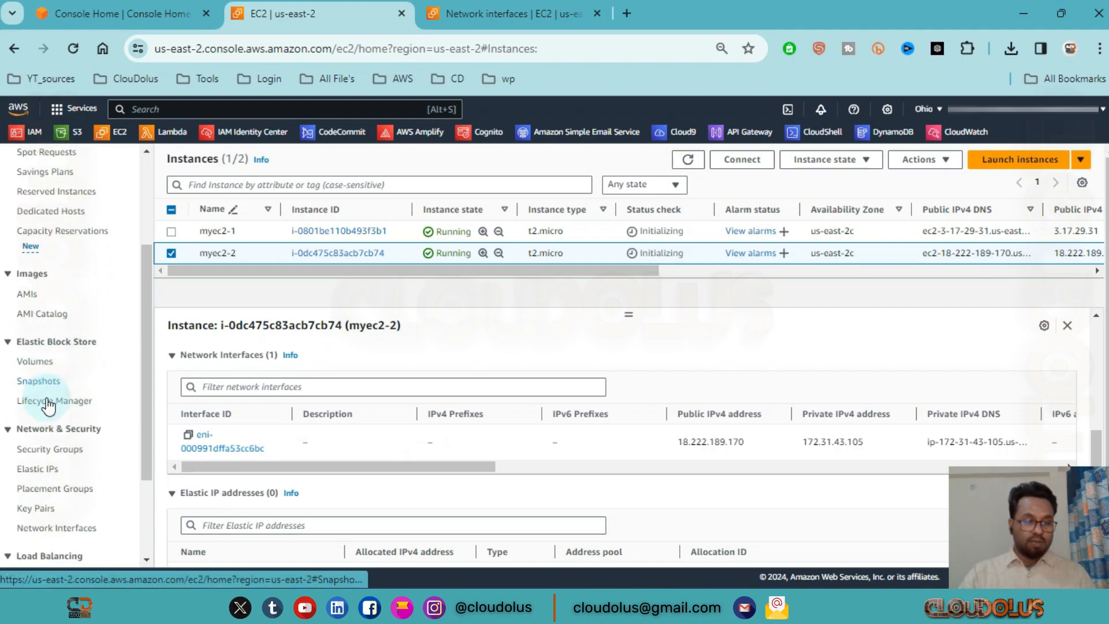
scroll(52, 399, down, 2)
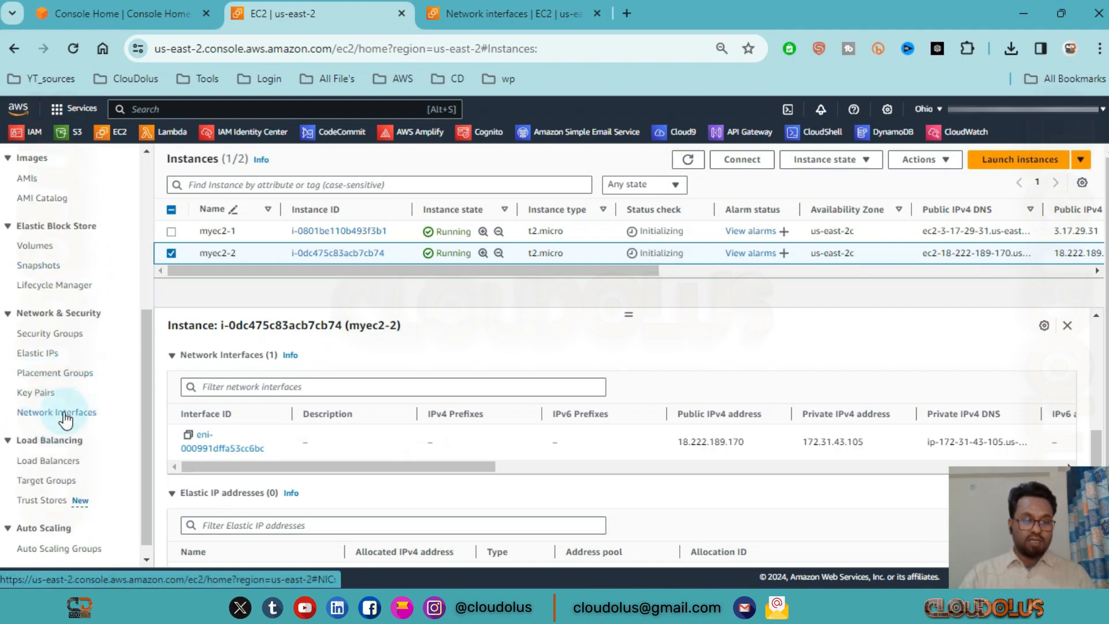
ctrl+click(64, 416)
click(520, 8)
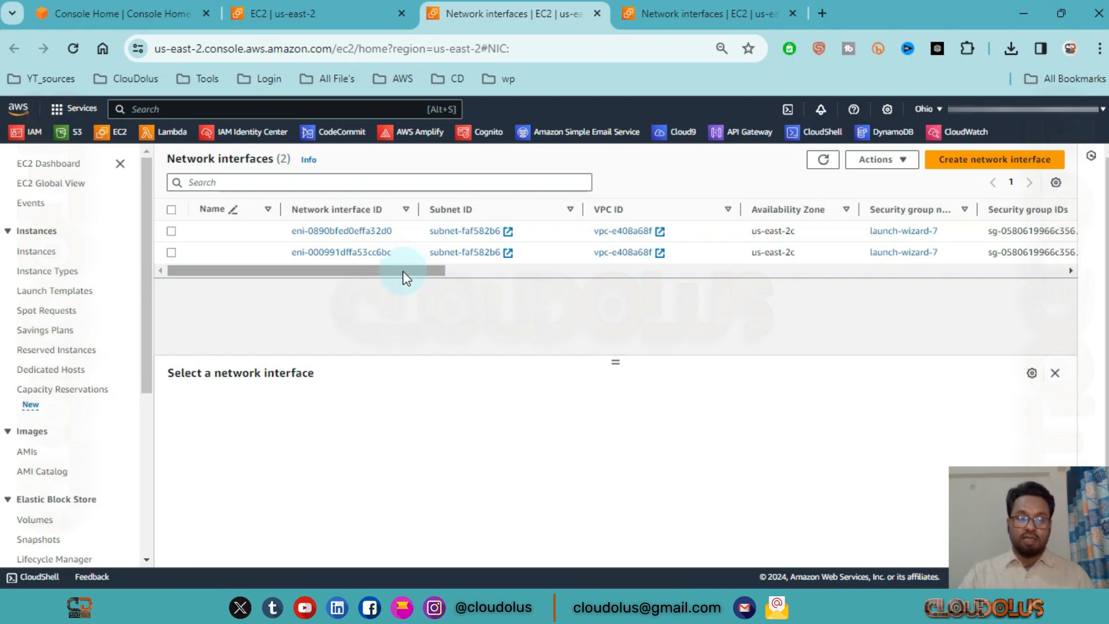
drag(397, 277, 730, 289)
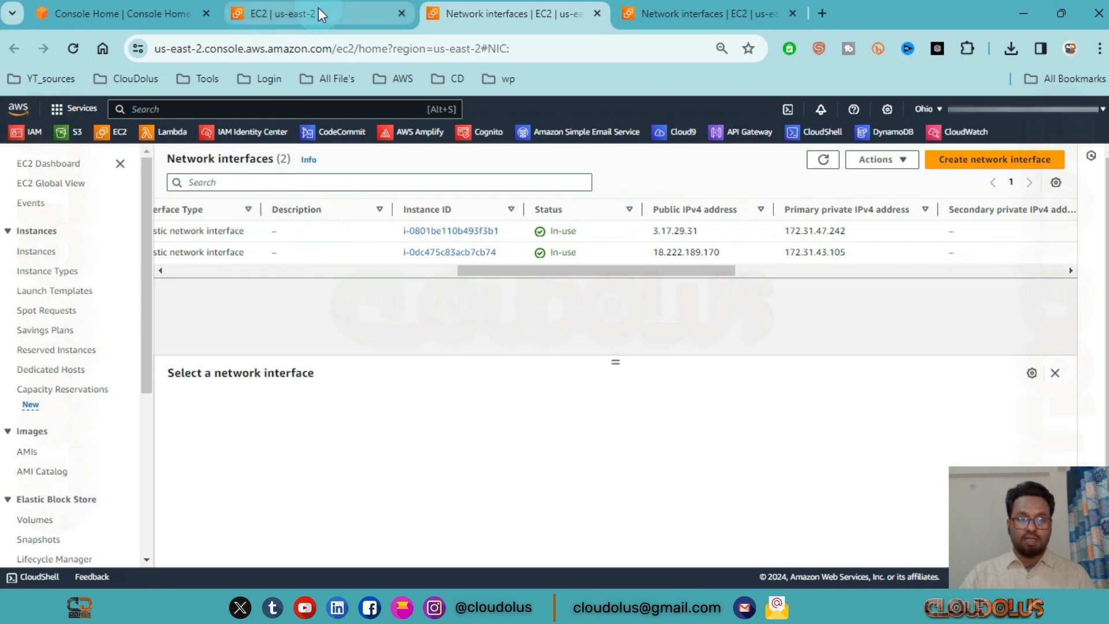
Return to the instance list and check the name and network interface of the first instance, myec2-1.
click(491, 233)
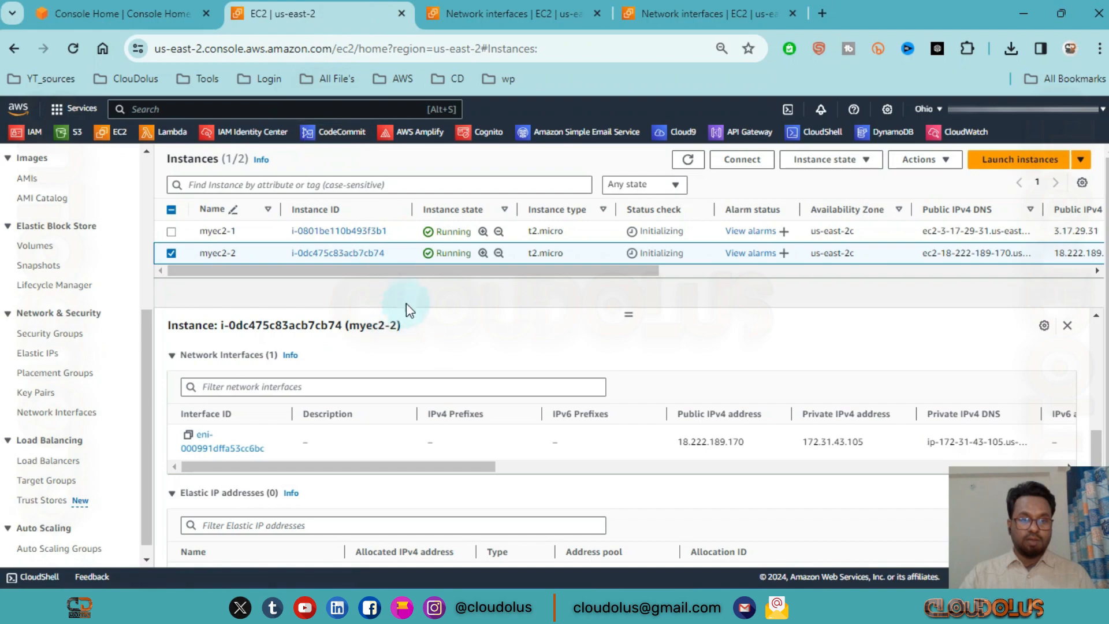
click(269, 233)
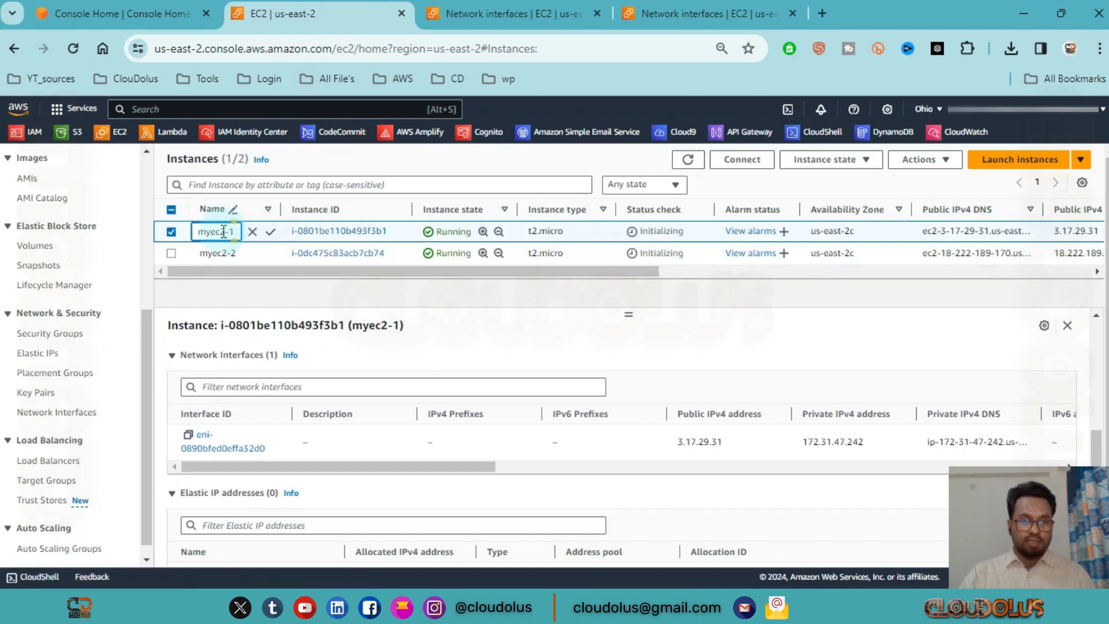
drag(198, 231, 238, 232)
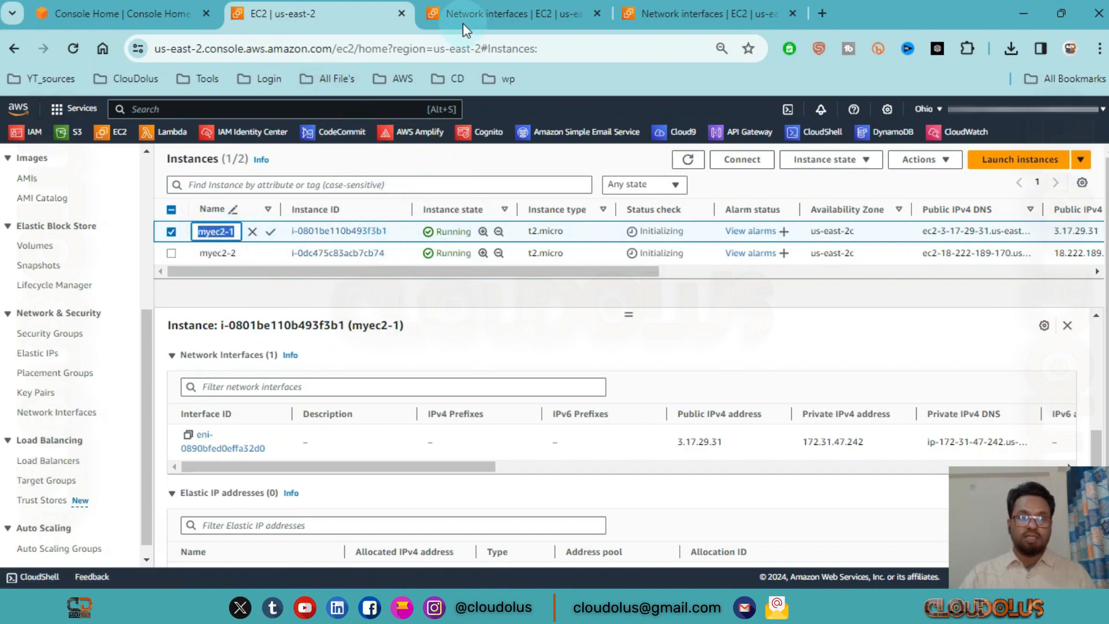
In the network interfaces list, name the interface that belongs to myec2-1 as myENI-1.
click(485, 20)
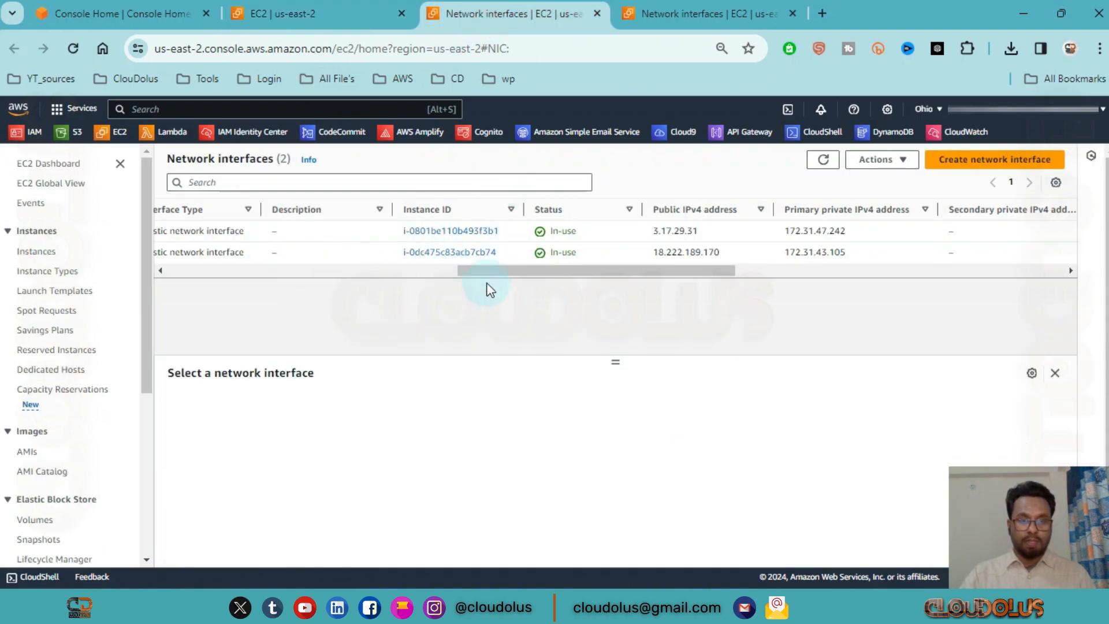
drag(497, 273, 217, 280)
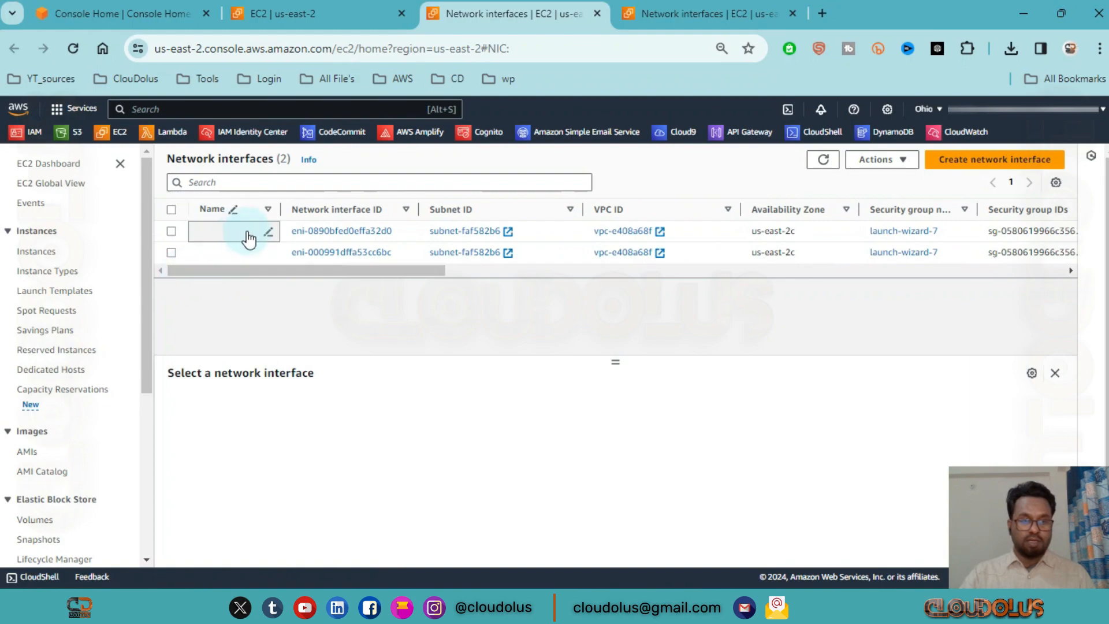
click(267, 234)
text(myEni1)
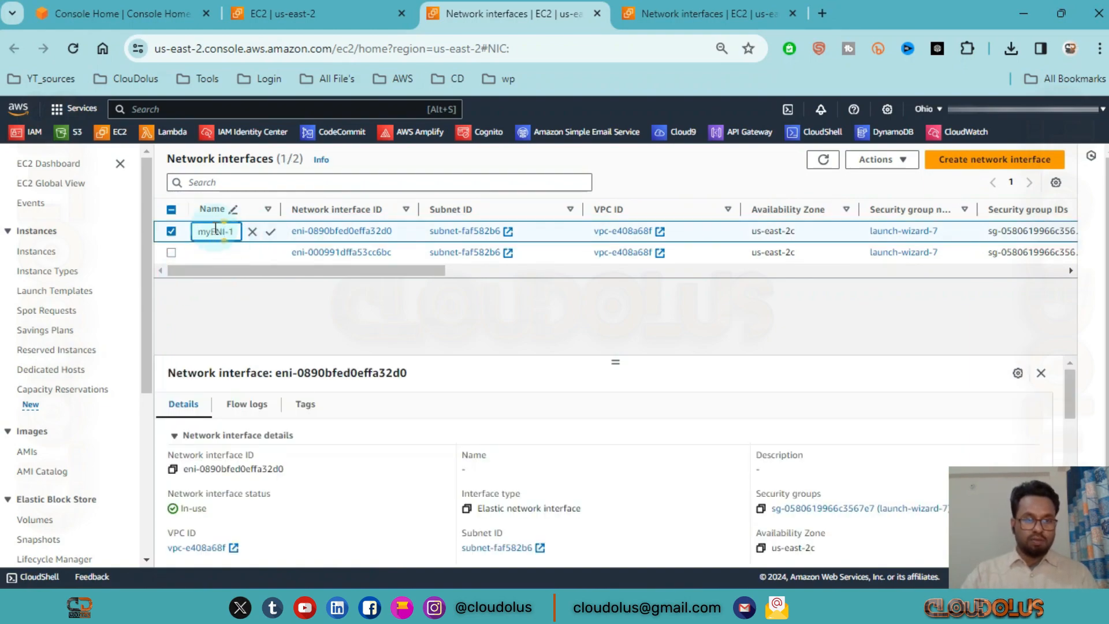
key(ctrl+a)
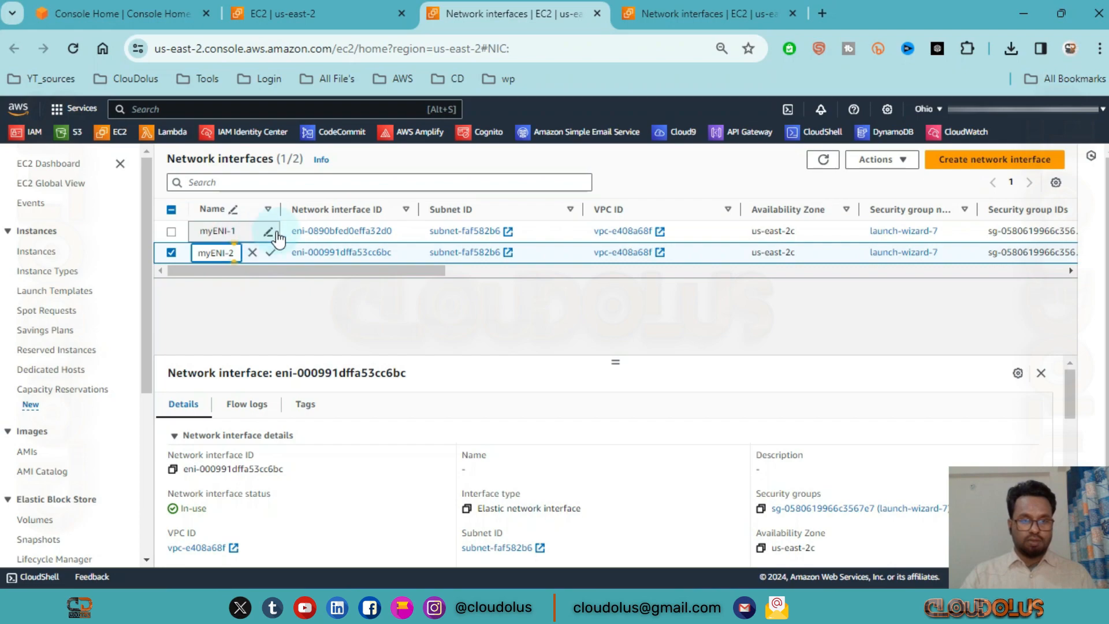
Name the second network interface, which belongs to myec2-2, as myENI-2.
click(270, 253)
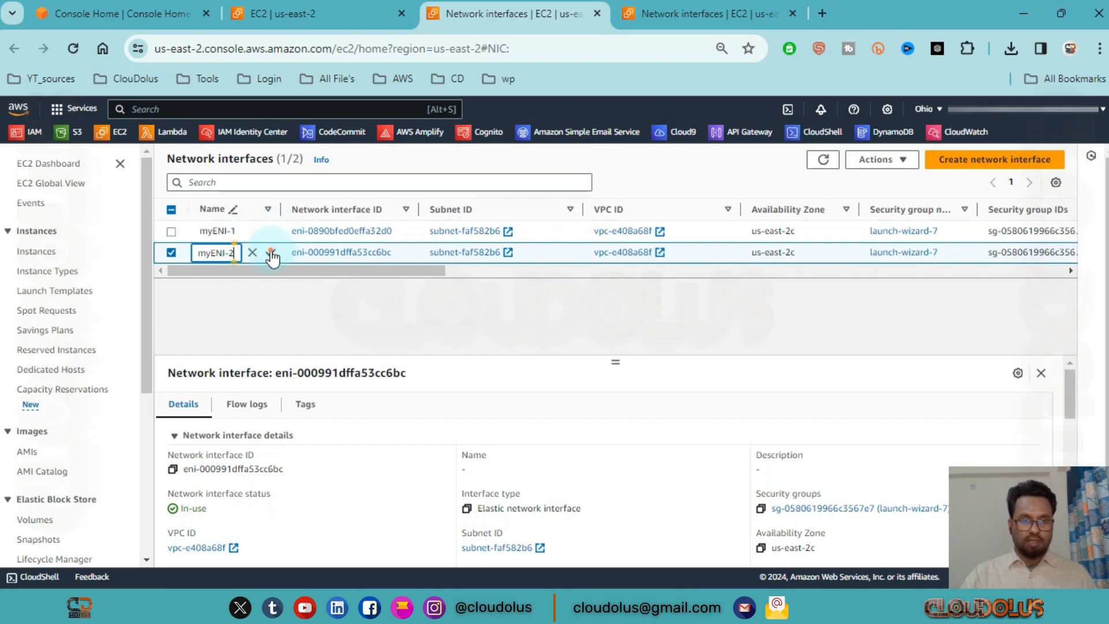
mouse_move(273, 272)
mouse_down()
mouse_move(311, 272)
mouse_move(274, 272)
mouse_up()
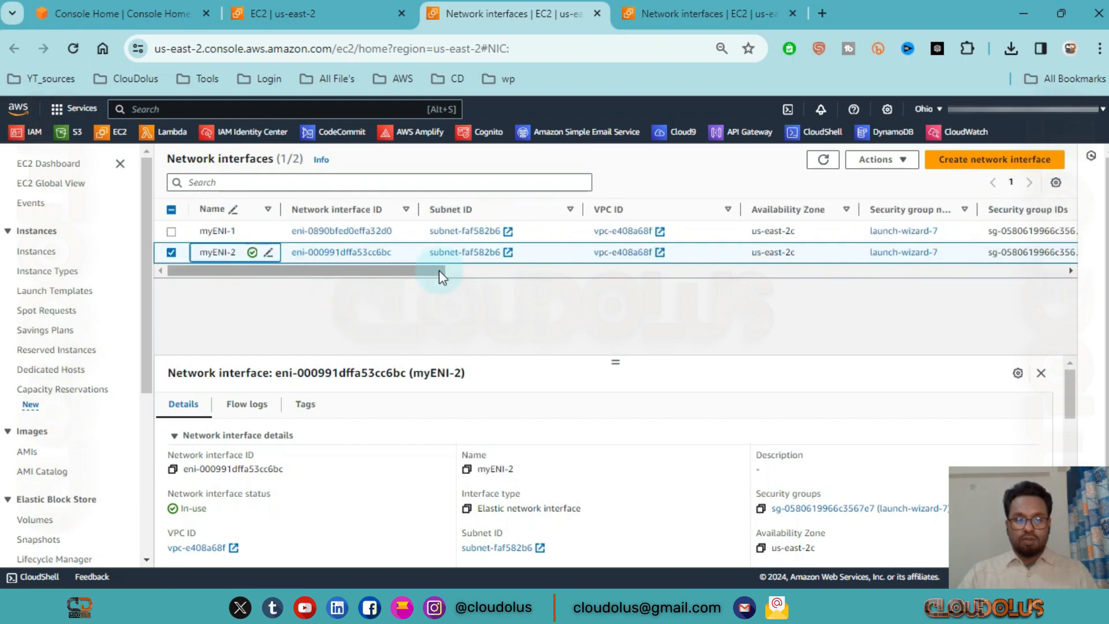
drag(400, 275, 369, 289)
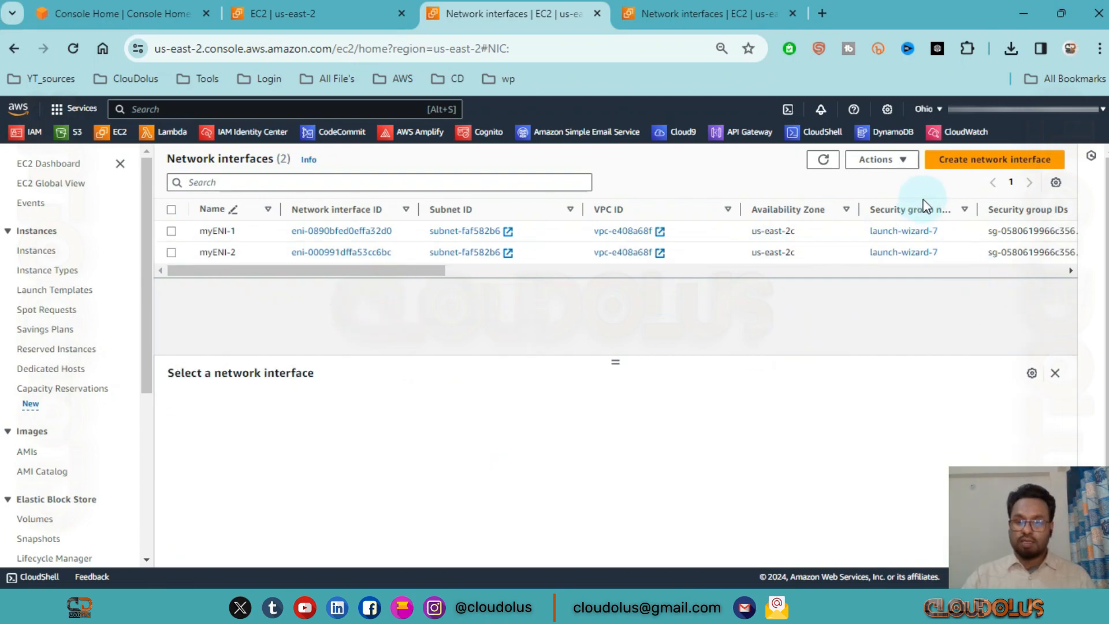
Start creating a new network interface with the description myENI-3.
click(989, 162)
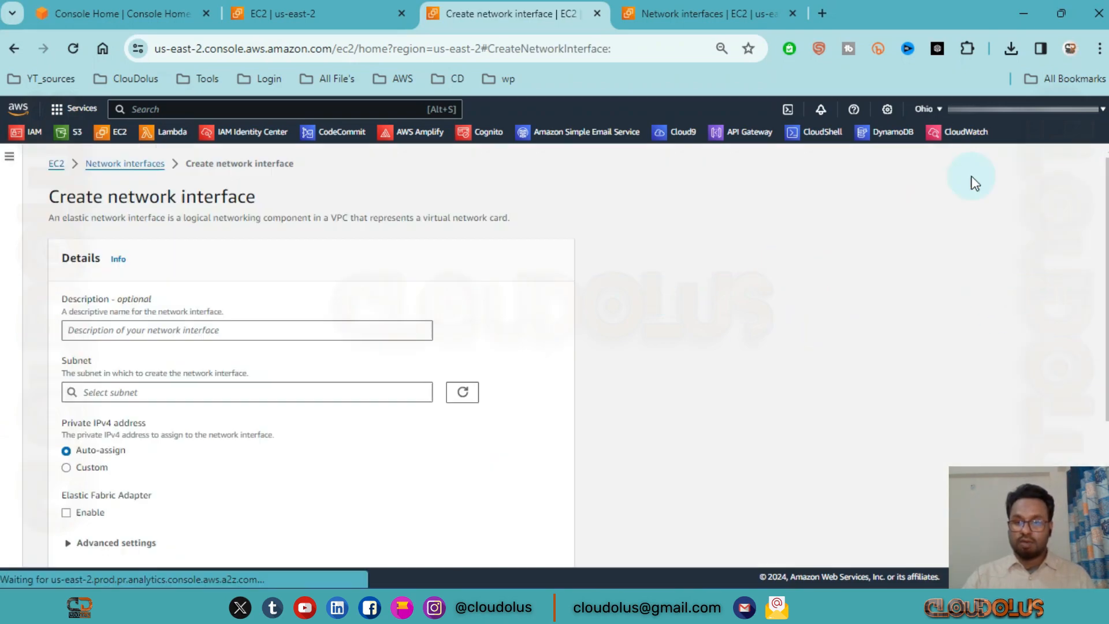
click(177, 322)
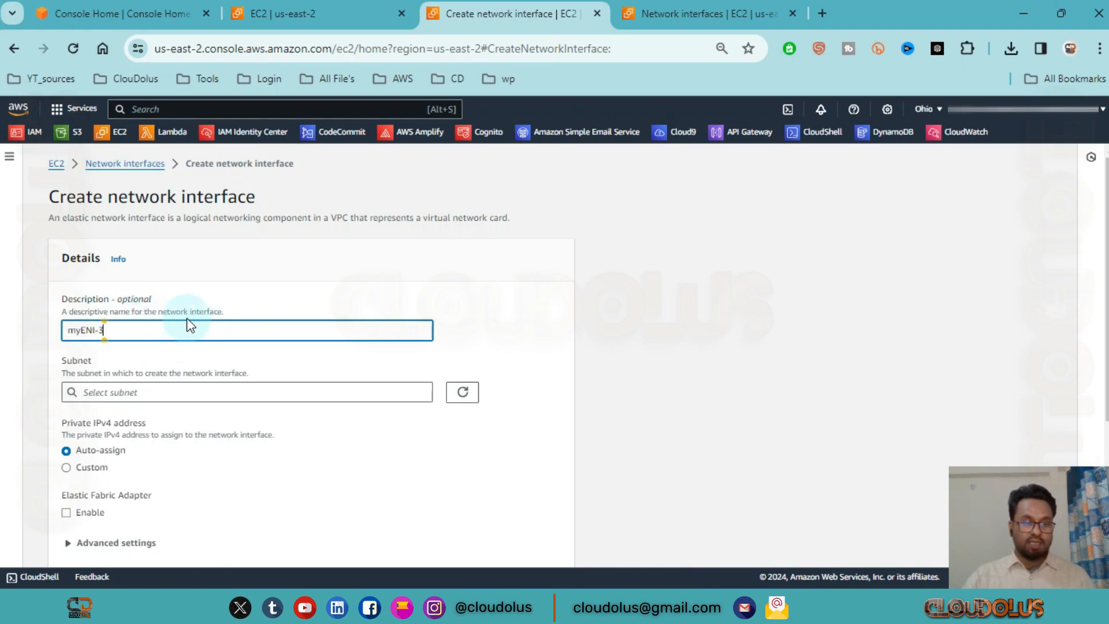
click(401, 372)
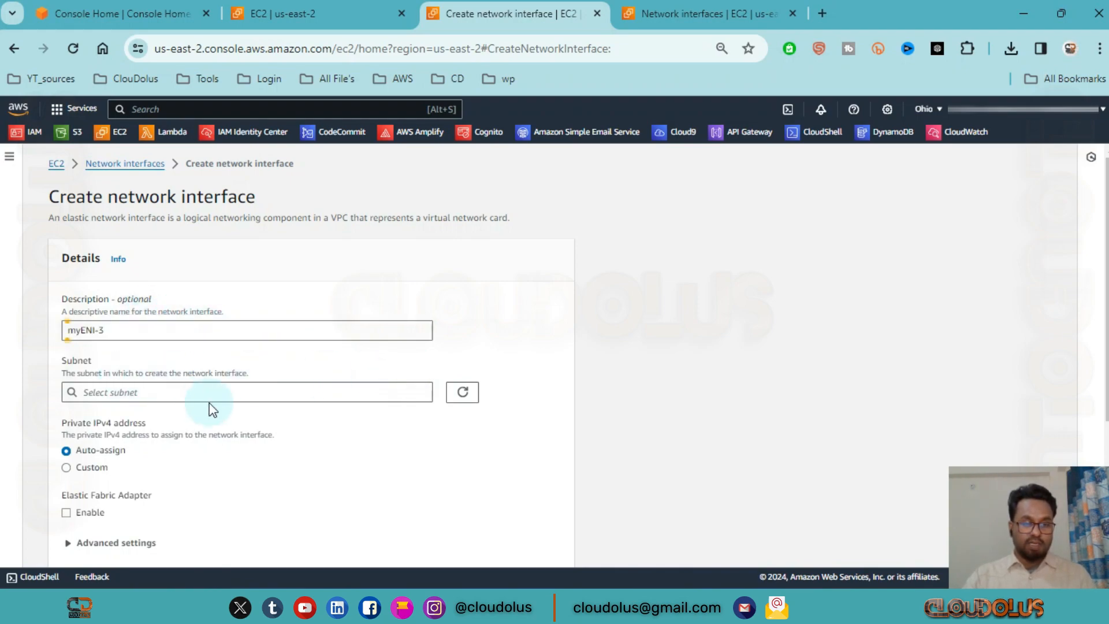
Check the availability zone of the running instances and choose subnet-faf582b6 in us-east-2c for the new interface.
click(387, 392)
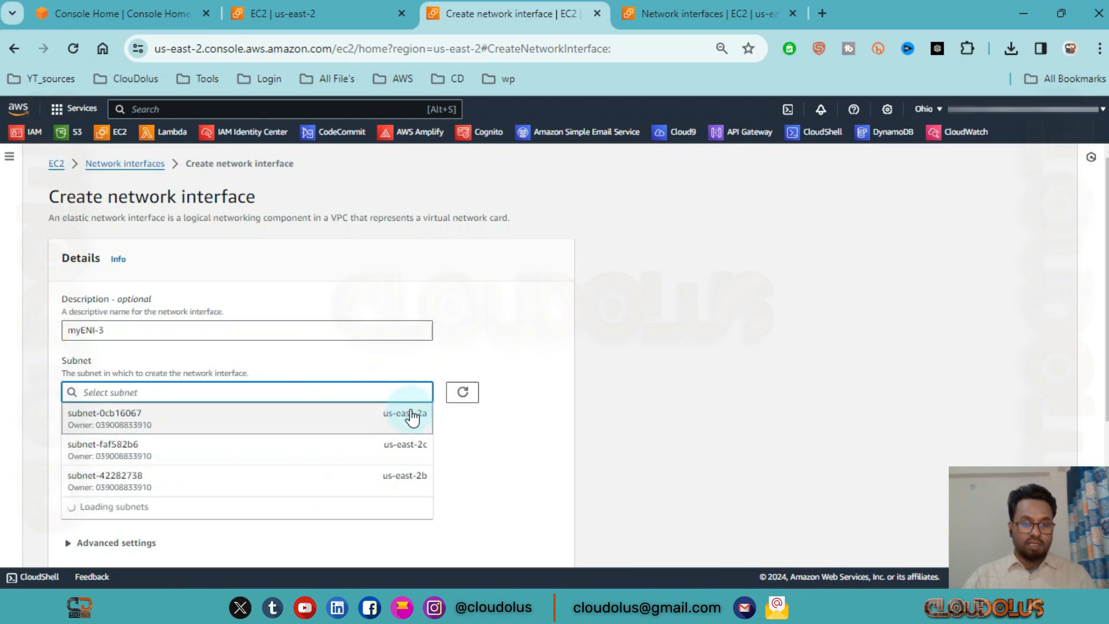
click(339, 12)
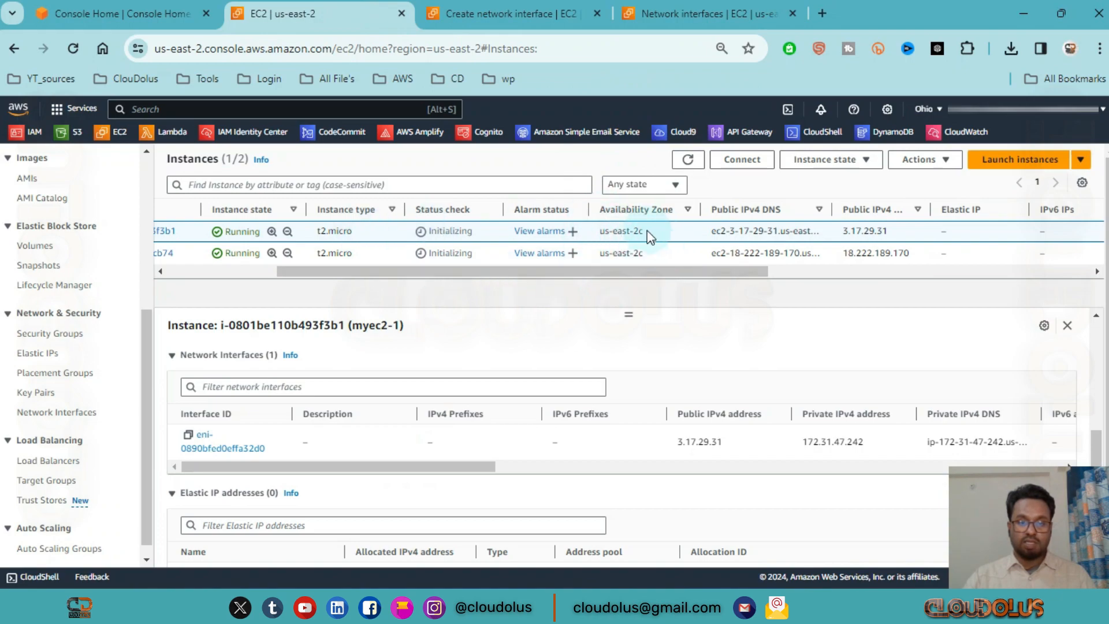
key(ctrl+Tab)
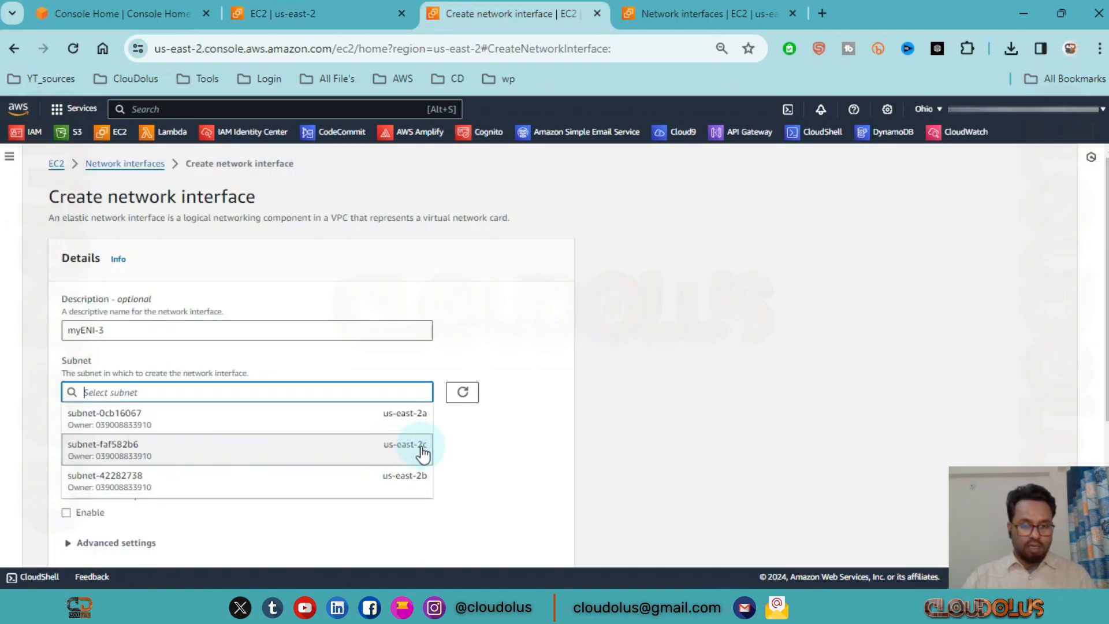
click(412, 457)
Review the new interface's private IPv4 options and its advanced settings for prefix delegation and idle connection timeouts.
scroll(416, 447, down, 2)
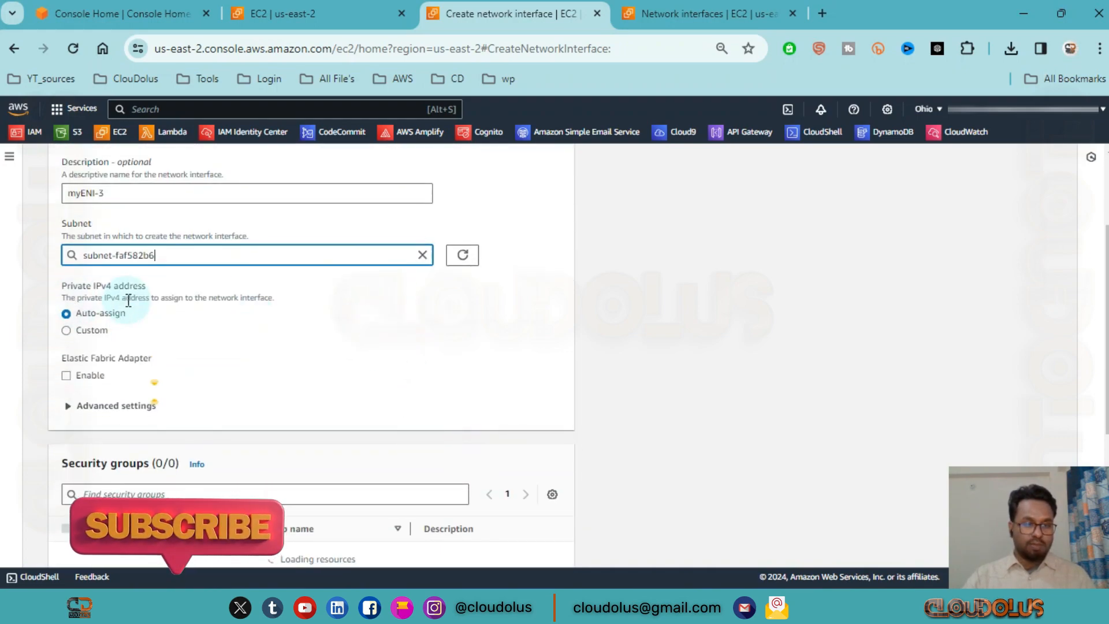
scroll(195, 405, down, 2)
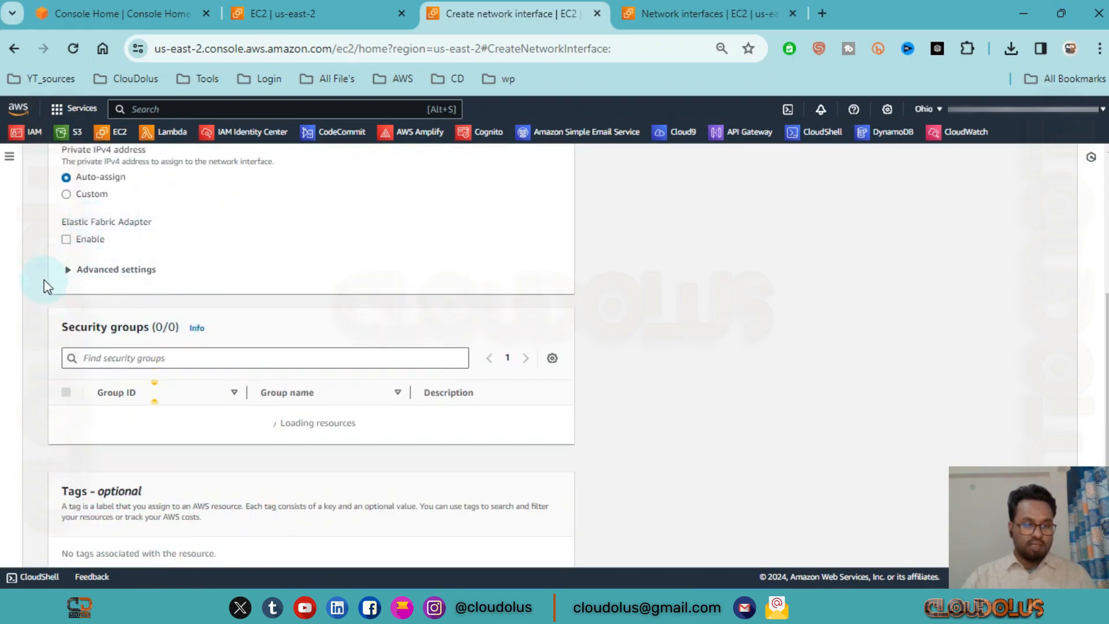
click(76, 276)
scroll(148, 369, down, 4)
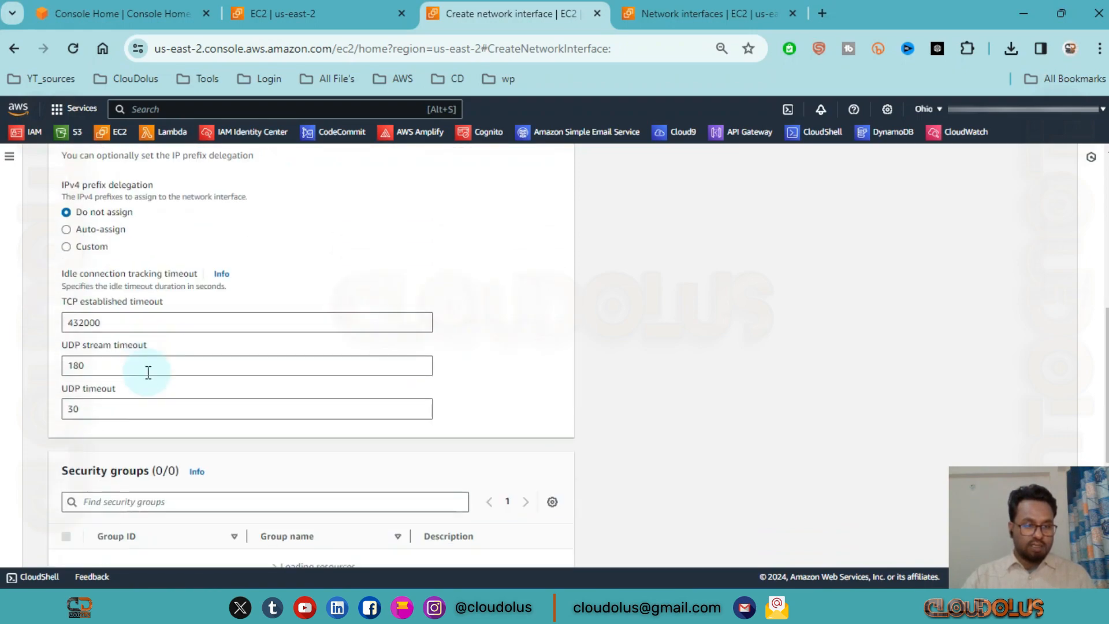
scroll(149, 374, down, 2)
scroll(145, 373, up, 6)
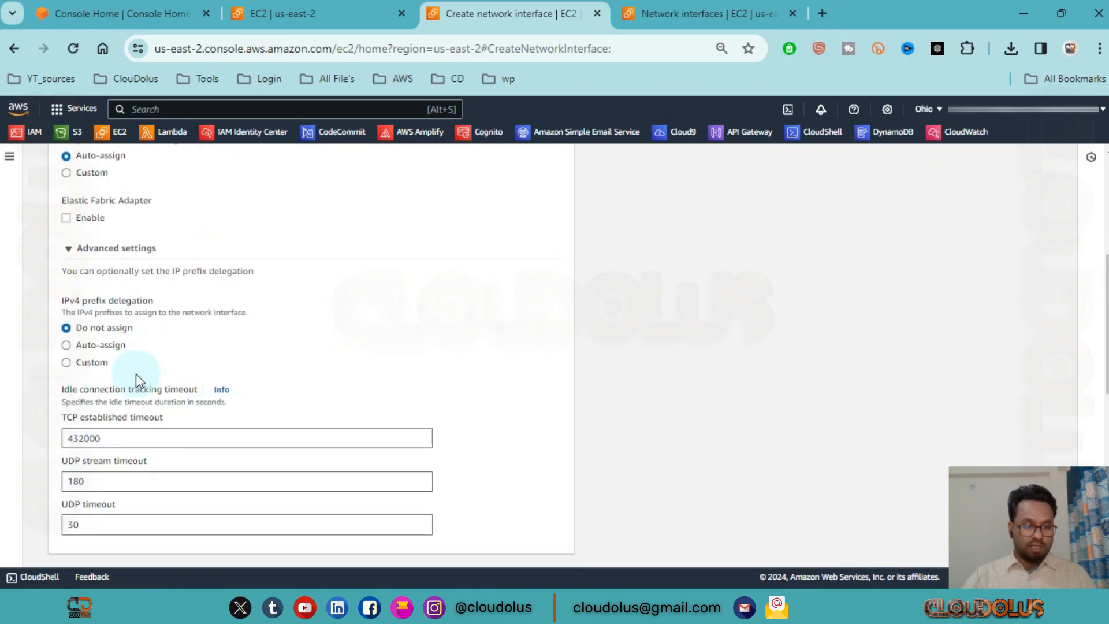
scroll(136, 373, down, 2)
scroll(92, 307, up, 2)
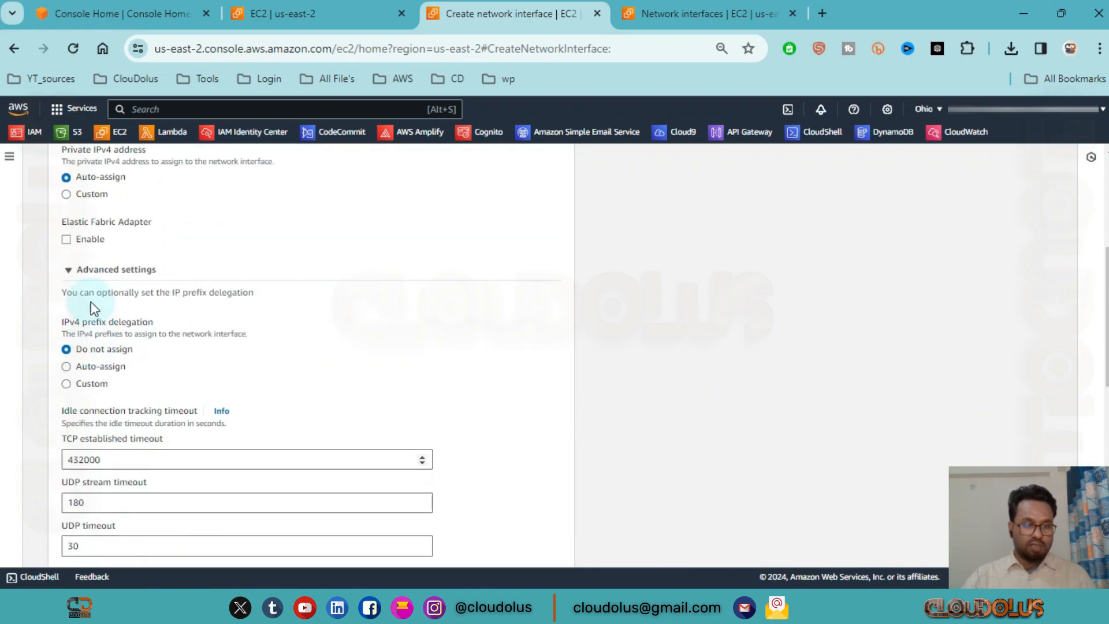
click(68, 270)
Assign the default VPC security group, create the network interface and check its description in the list.
scroll(142, 331, down, 2)
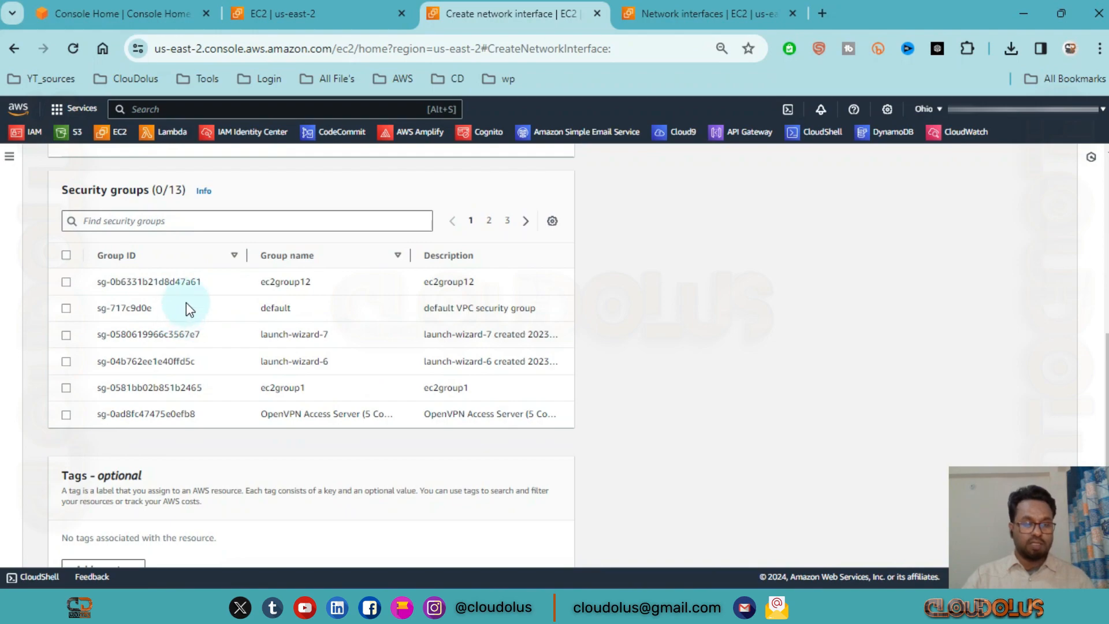
click(67, 308)
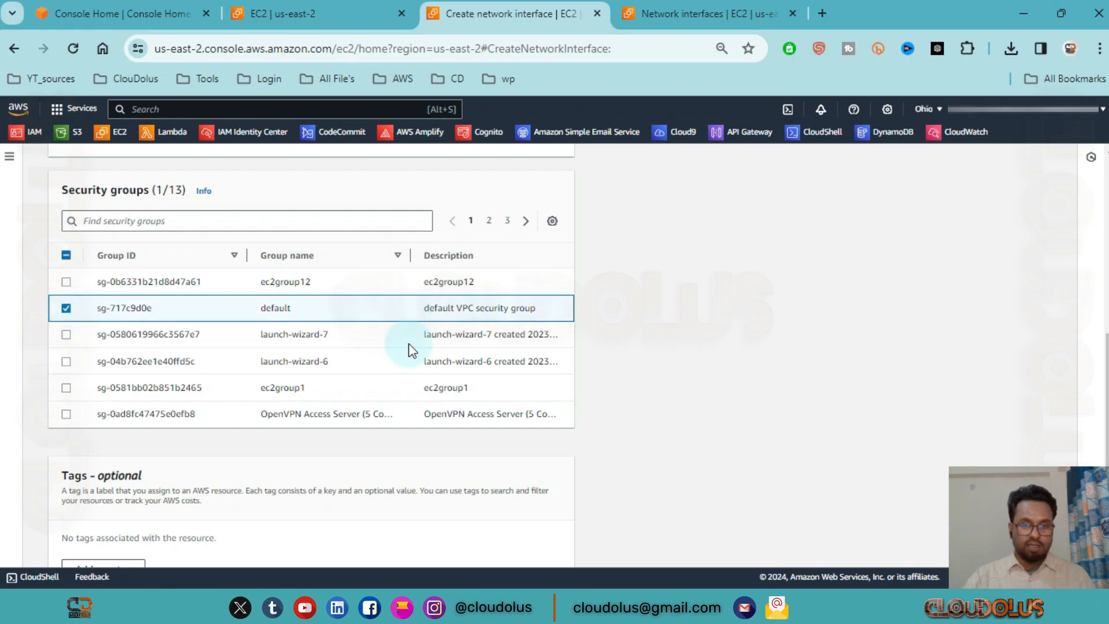
scroll(408, 349, down, 2)
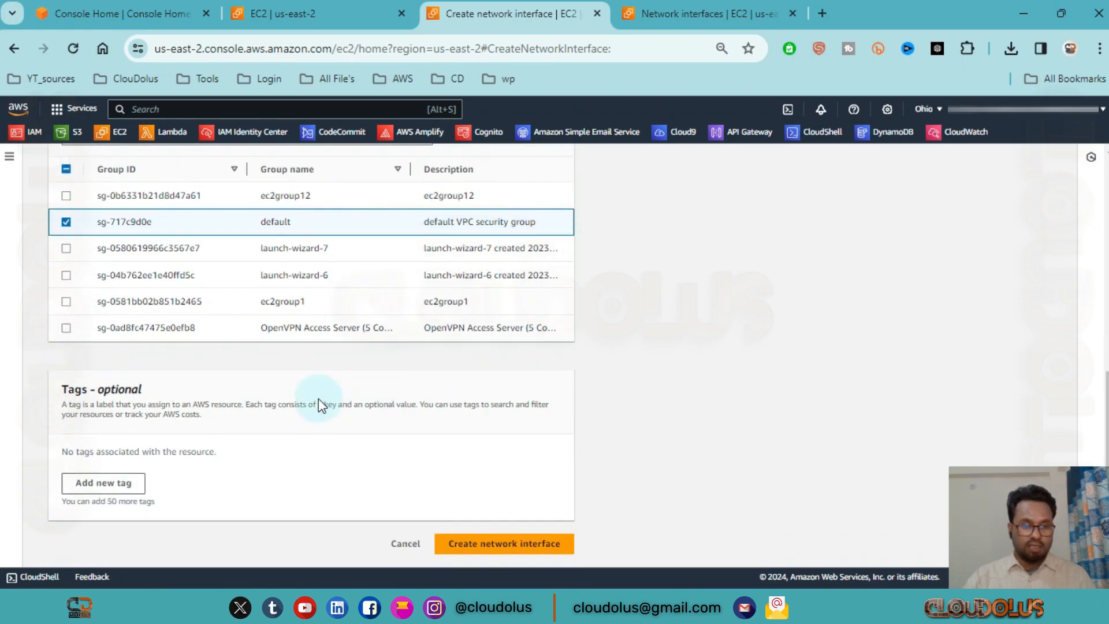
click(522, 549)
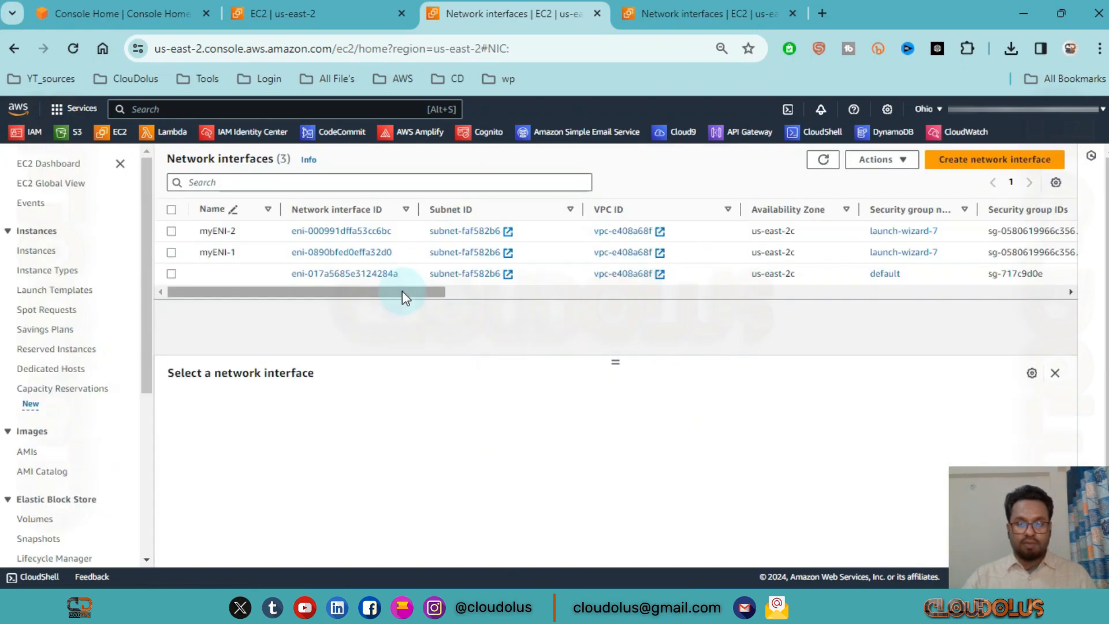
drag(402, 292, 546, 303)
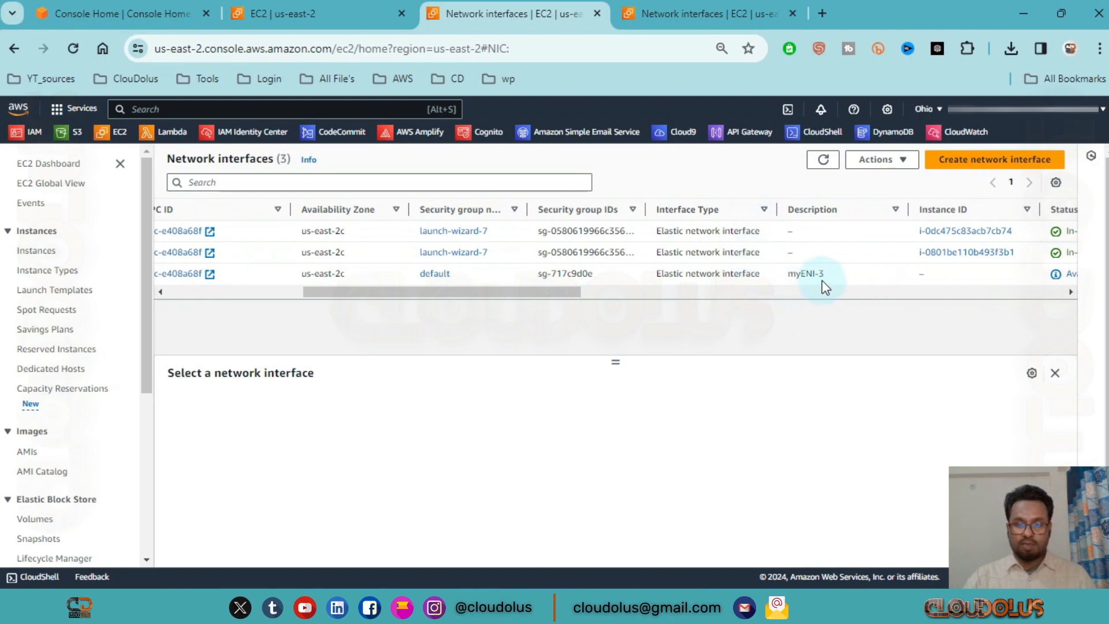
Attach the myENI-3 network interface to the myec2-1 instance and check its instance ID and status in the list.
drag(574, 295, 672, 293)
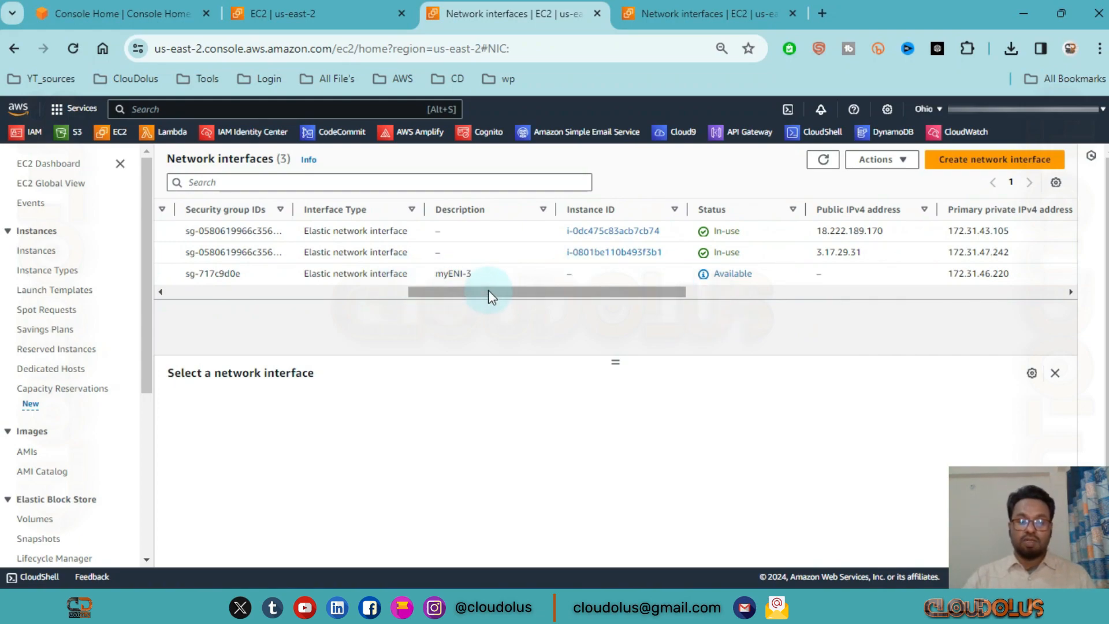
mouse_move(483, 290)
mouse_down()
mouse_move(351, 292)
mouse_move(806, 289)
mouse_move(482, 293)
mouse_up()
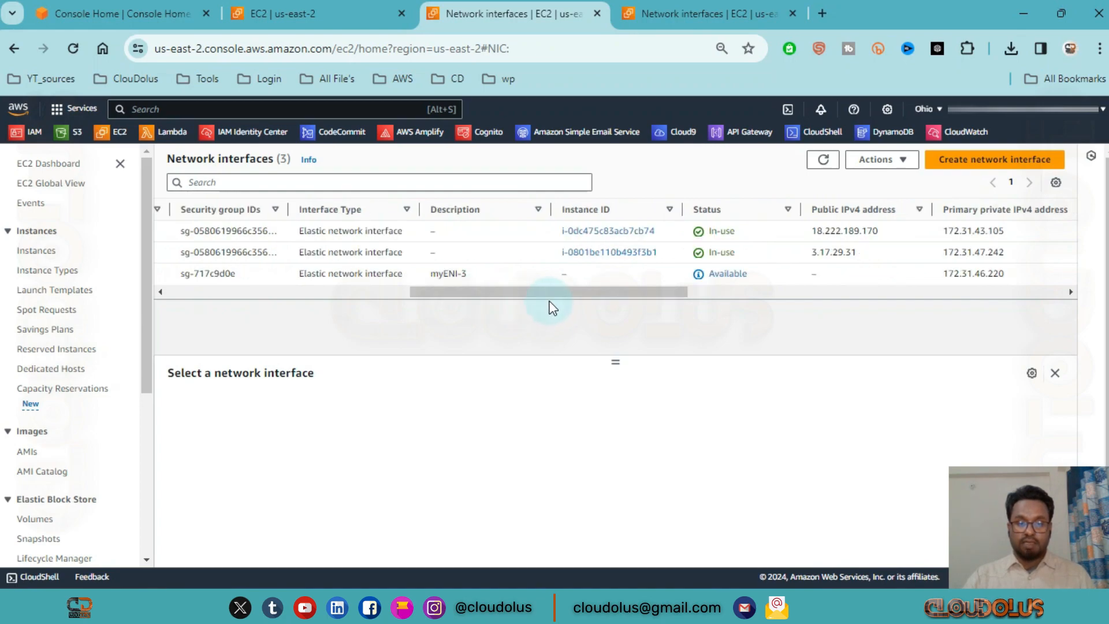
drag(456, 293, 159, 296)
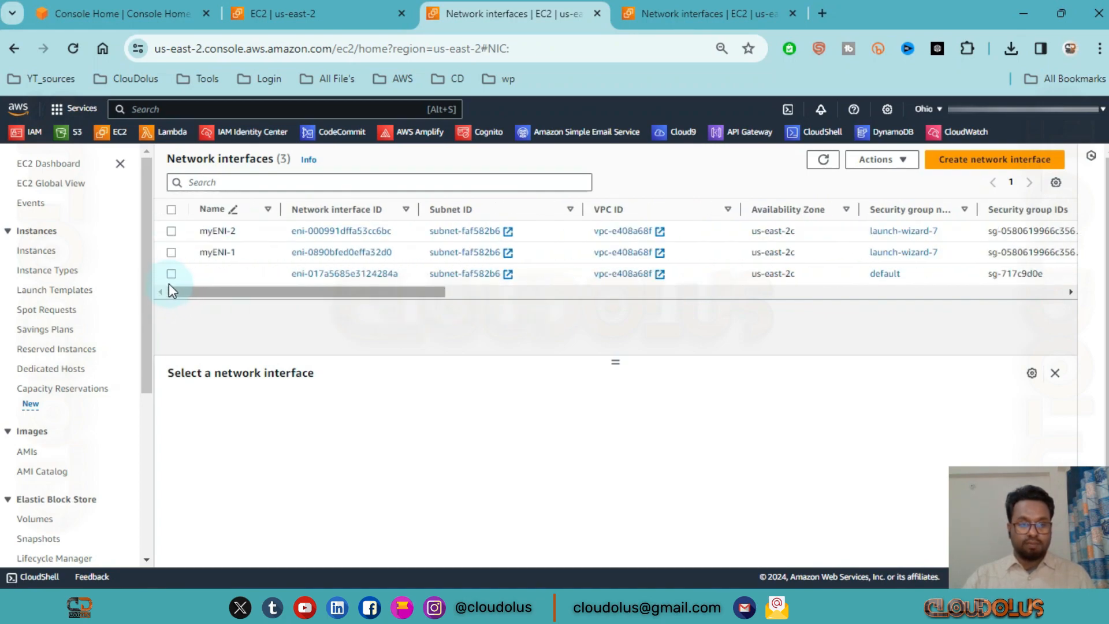
click(289, 279)
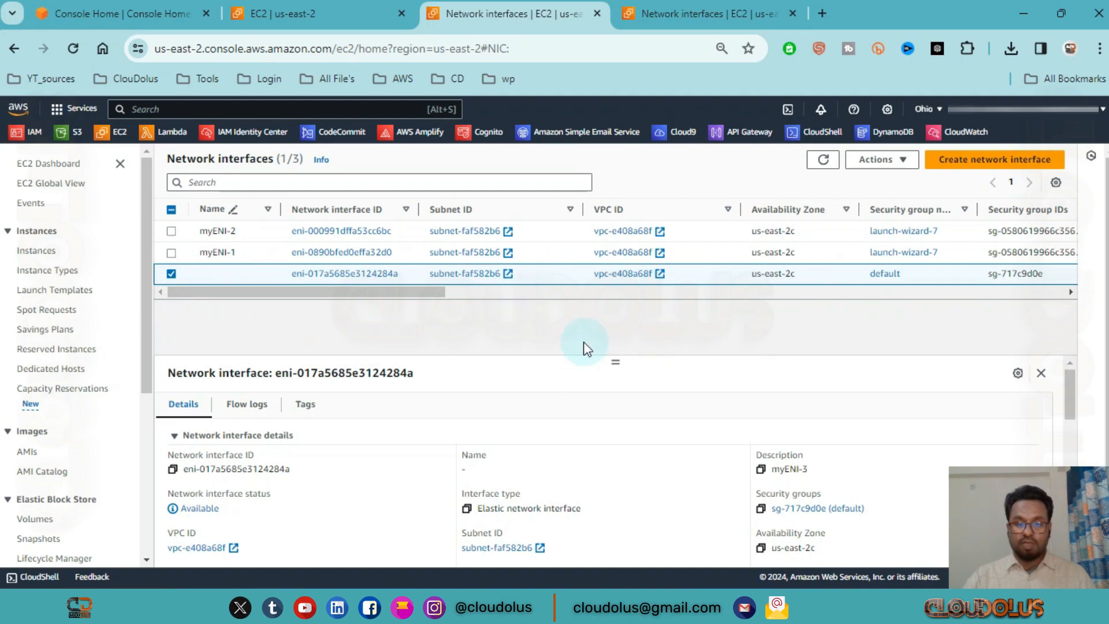
click(896, 164)
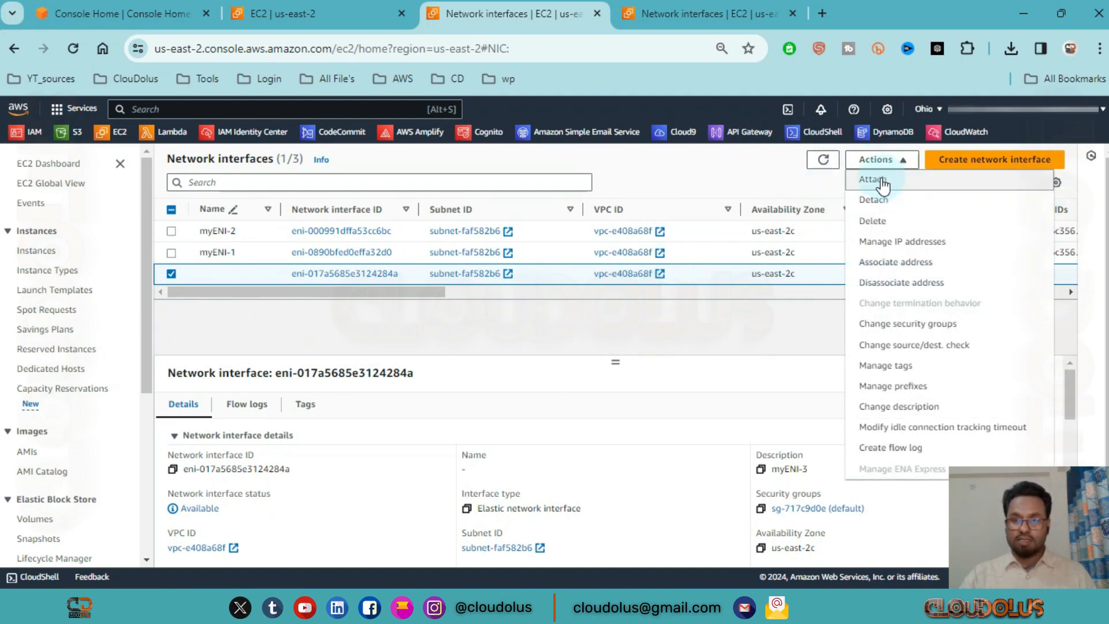
click(882, 181)
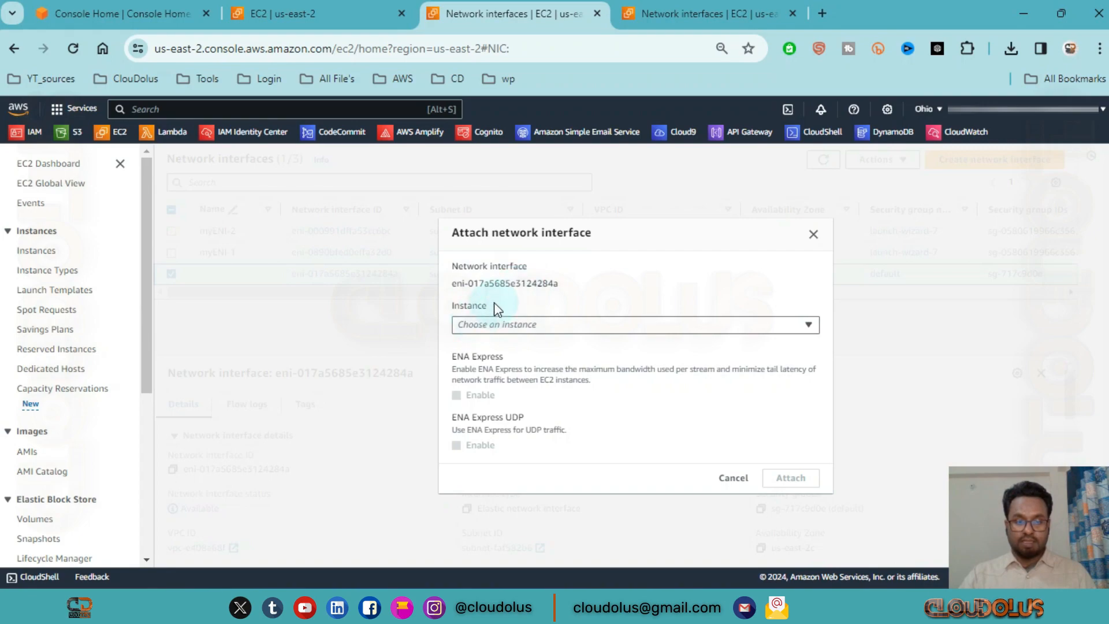
click(571, 326)
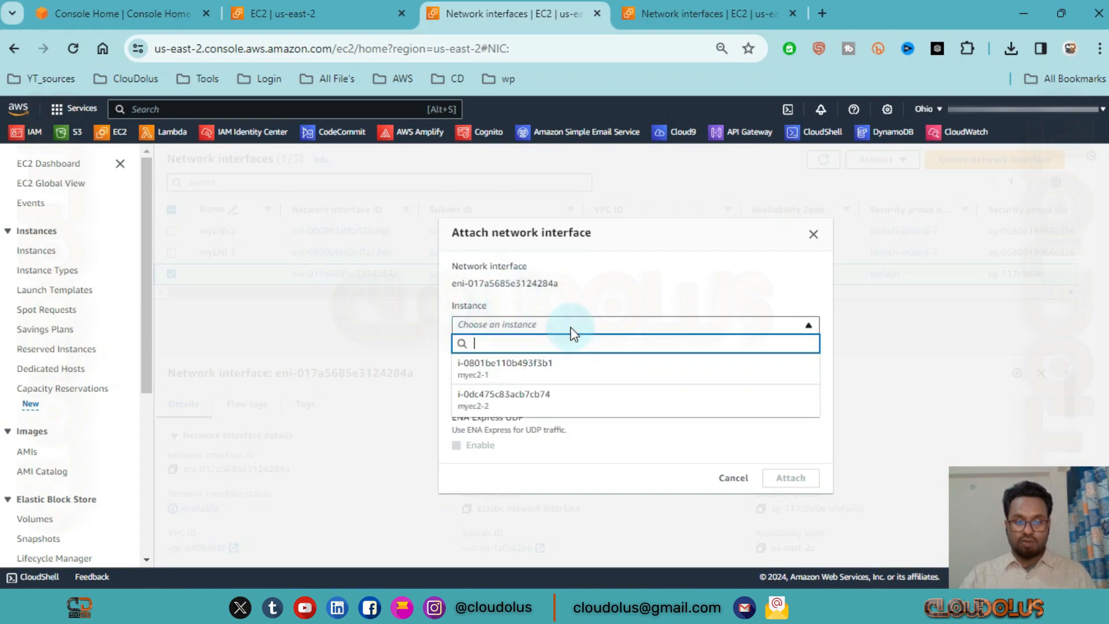
click(547, 376)
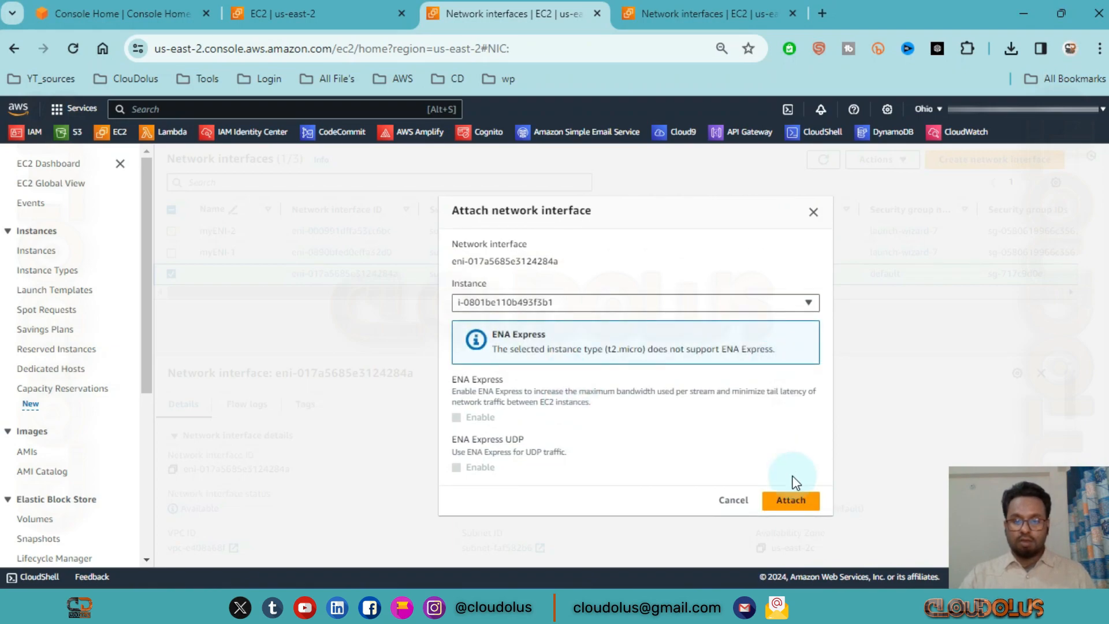
click(805, 506)
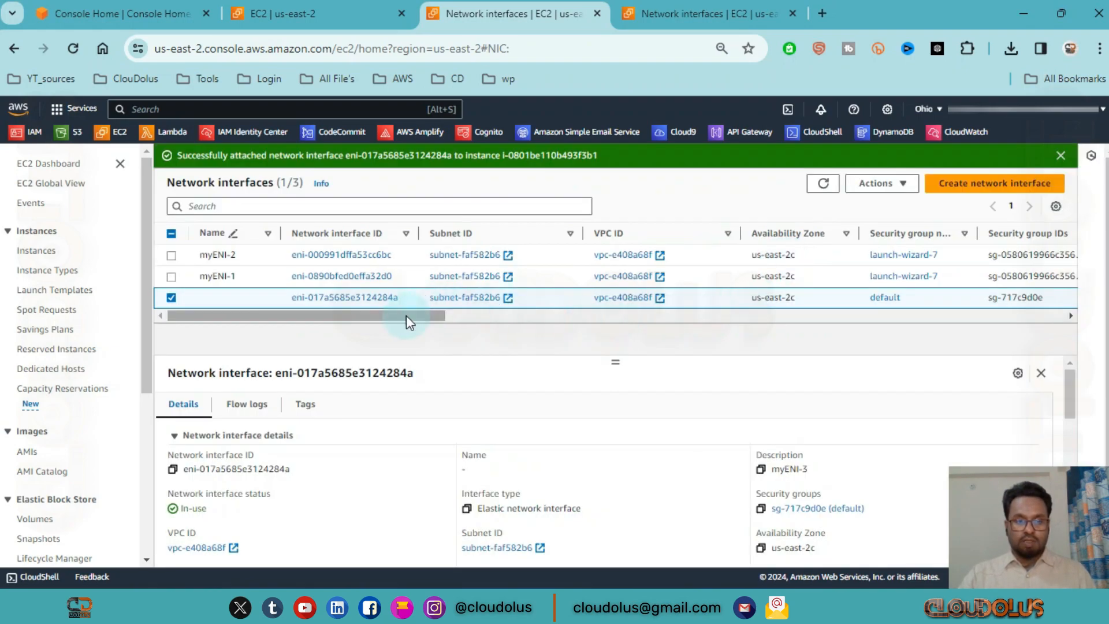
drag(407, 316, 605, 336)
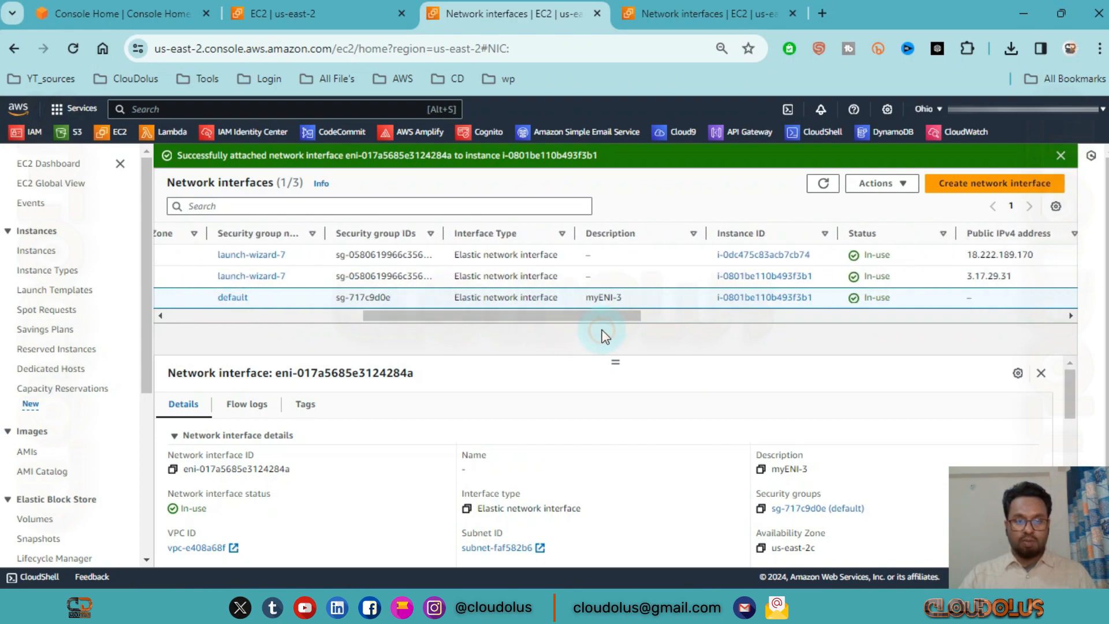
Refresh the instances list and examine the network interfaces and Elastic IP addresses of myec2-1.
click(301, 14)
drag(393, 271, 289, 274)
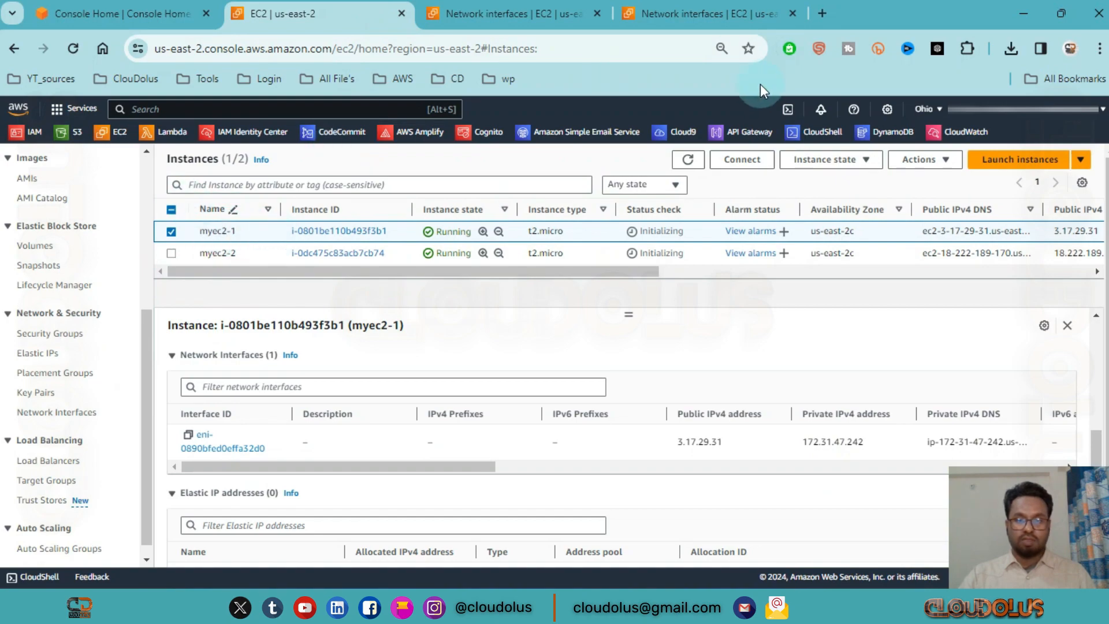
click(699, 160)
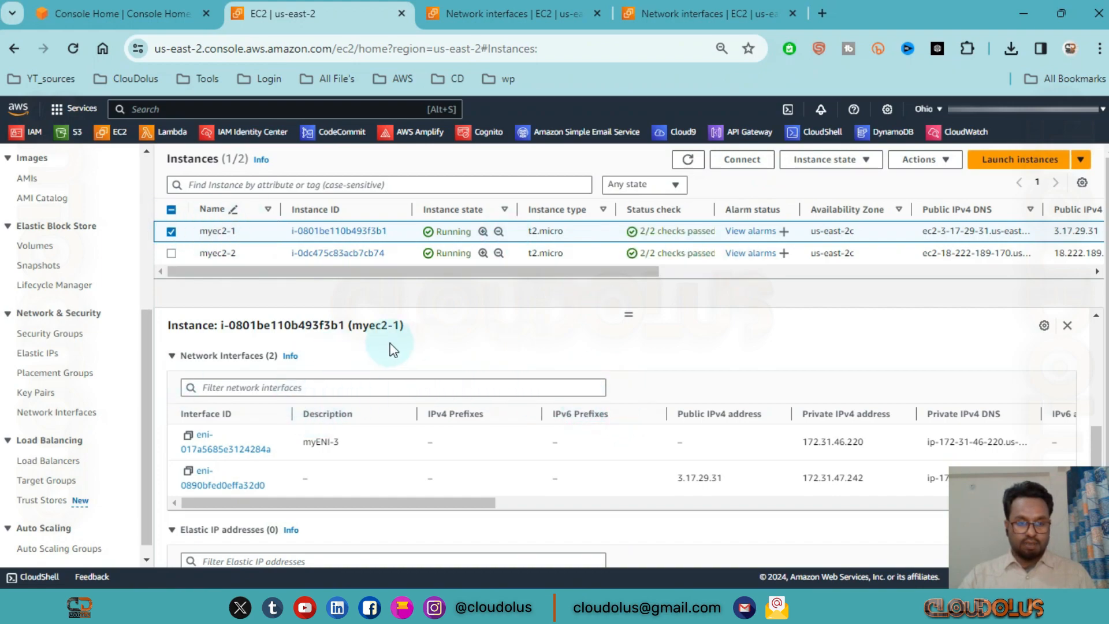
drag(420, 328, 270, 326)
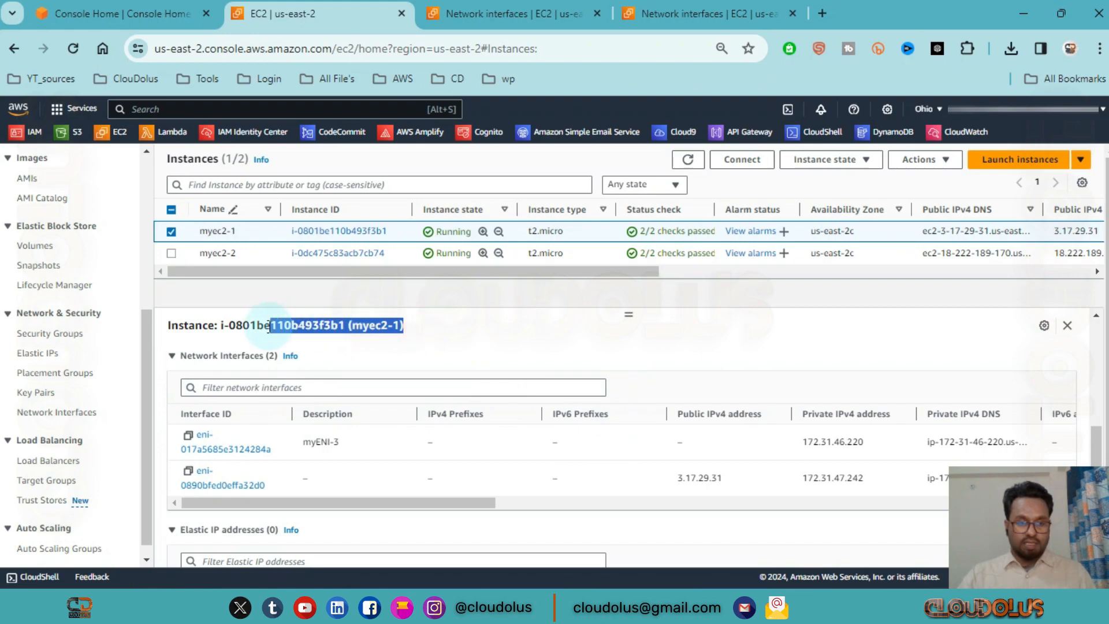
click(508, 343)
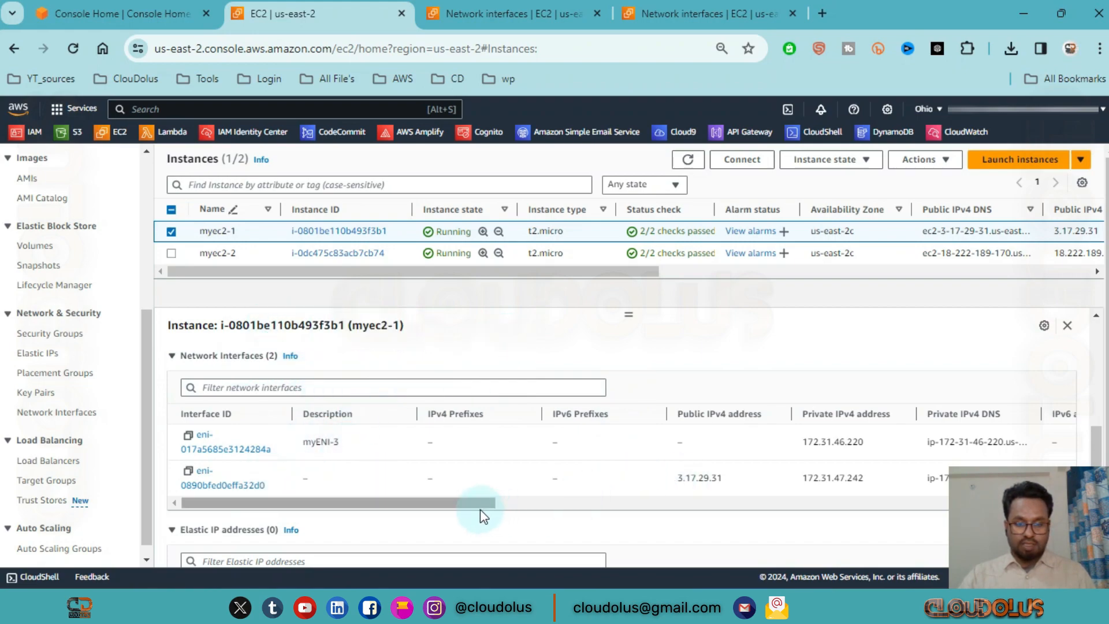
drag(481, 508, 84, 486)
scroll(371, 423, down, 2)
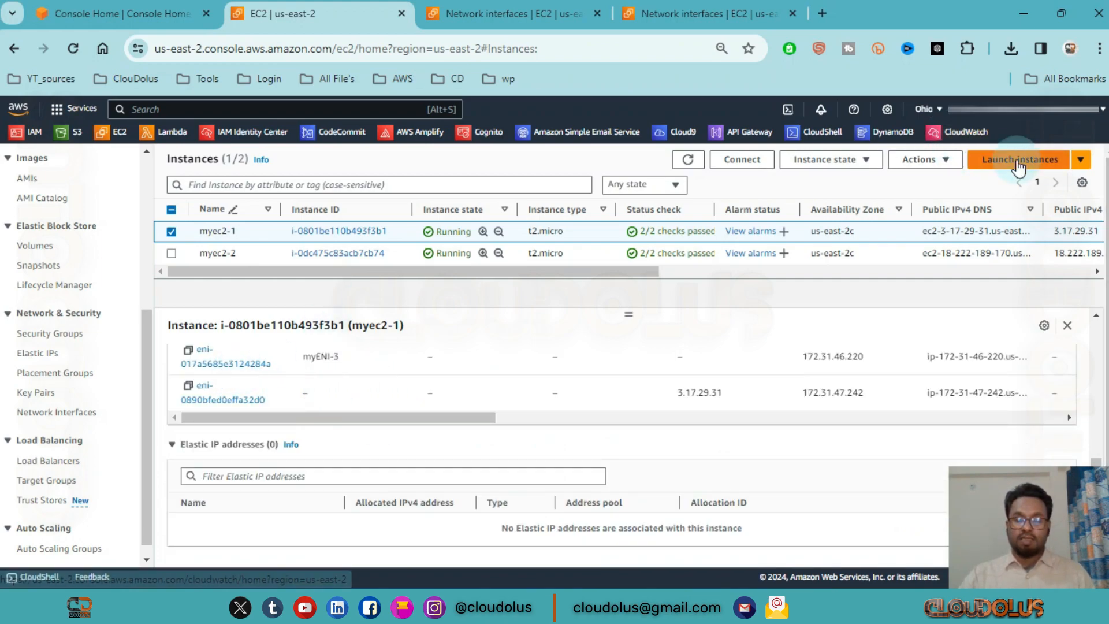
Detach the myENI-3 network interface from myec2-1 with force detachment enabled.
click(571, 7)
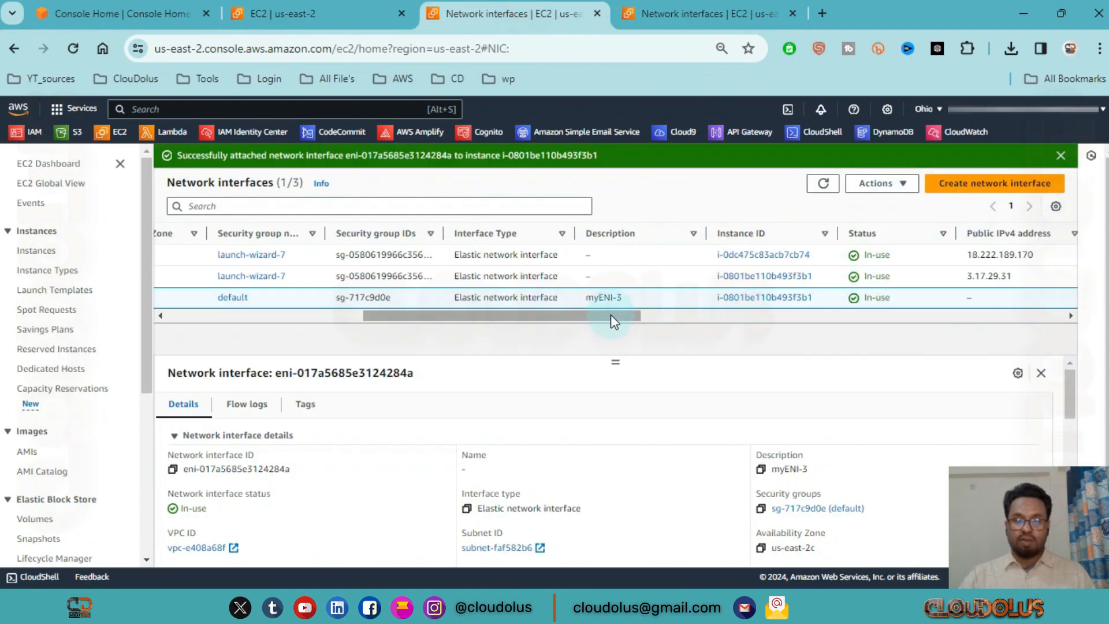
drag(613, 316, 265, 317)
click(876, 183)
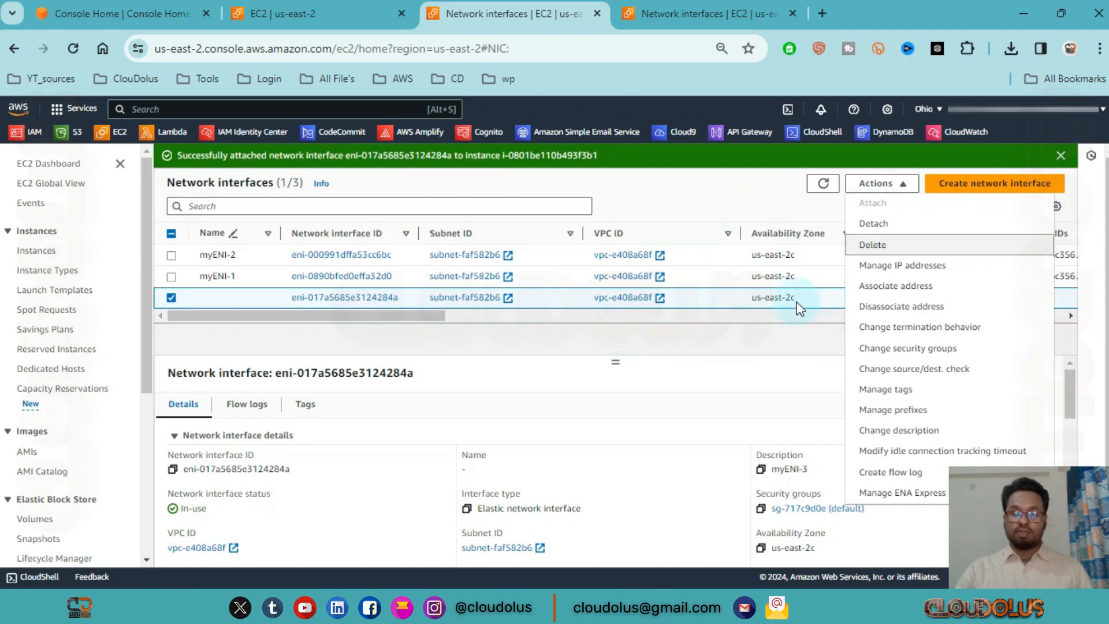
click(886, 231)
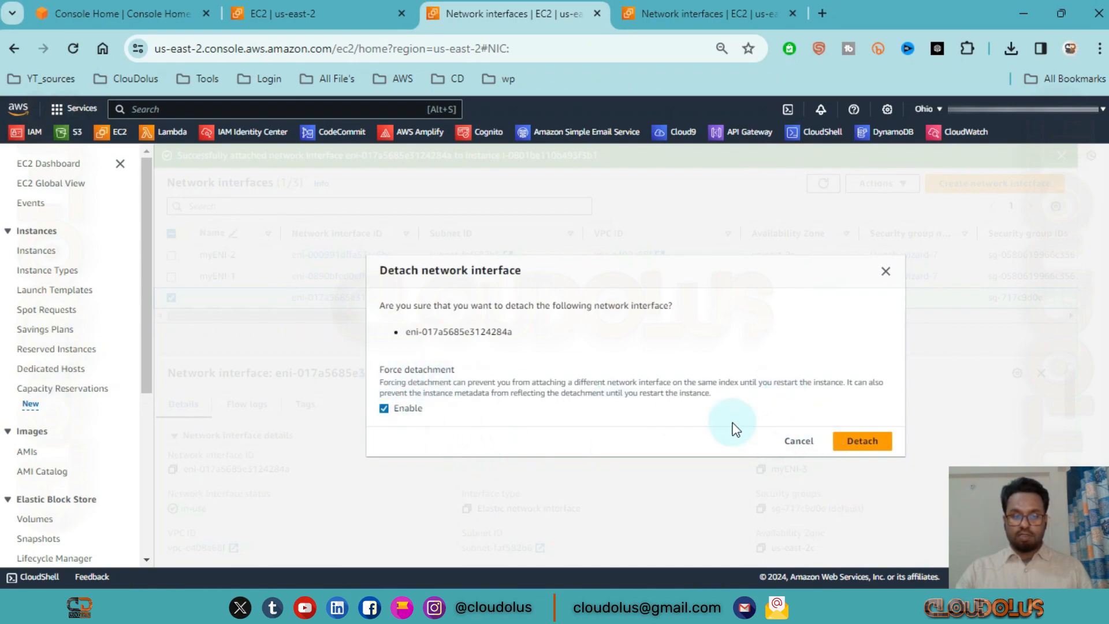
click(848, 451)
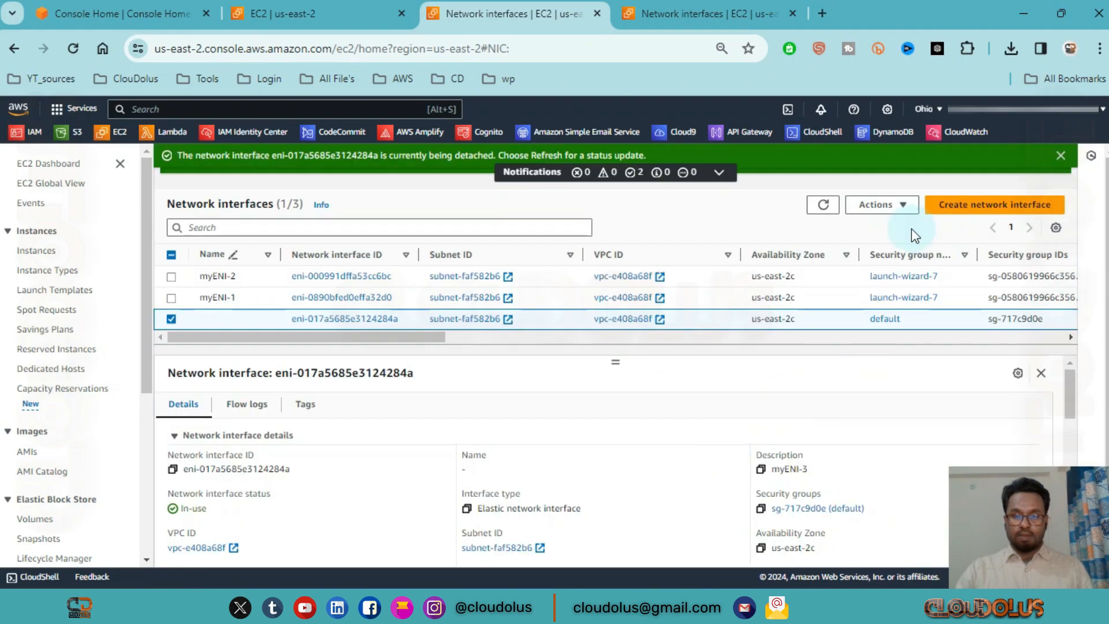
Refresh the network interfaces list to check myENI-3's detachment status and dismiss the notifications.
click(823, 206)
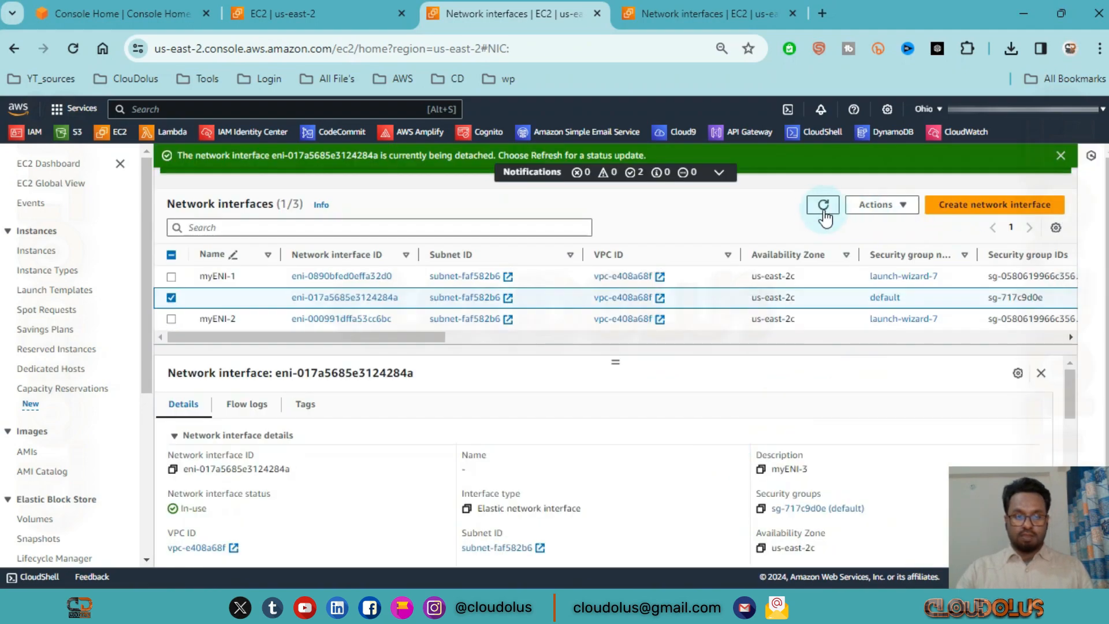
click(823, 205)
scroll(825, 215, right, 5)
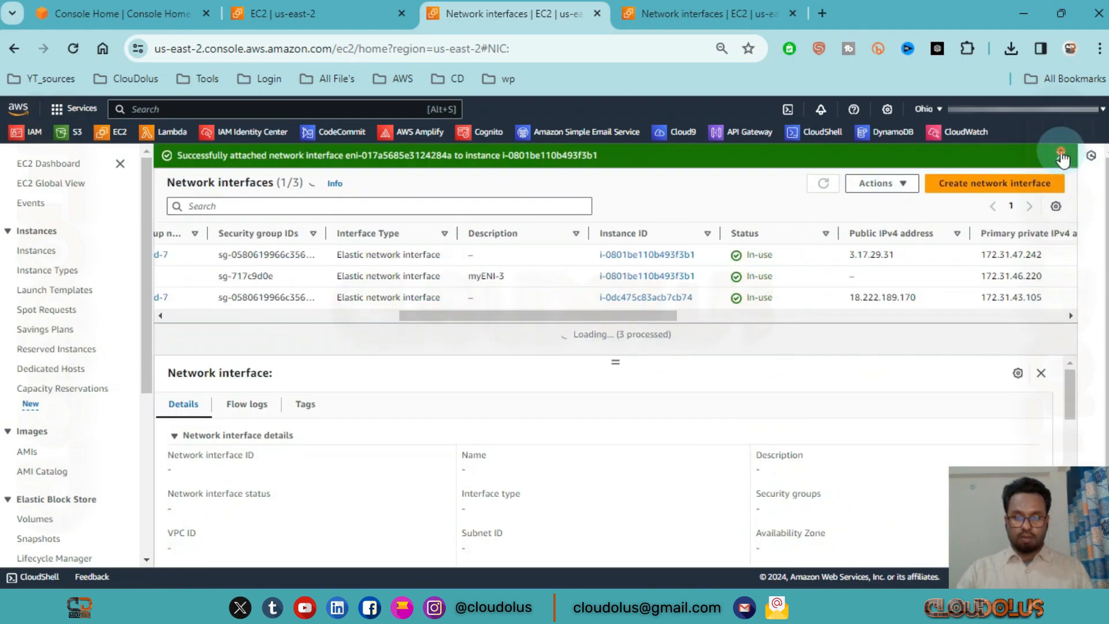
click(1061, 155)
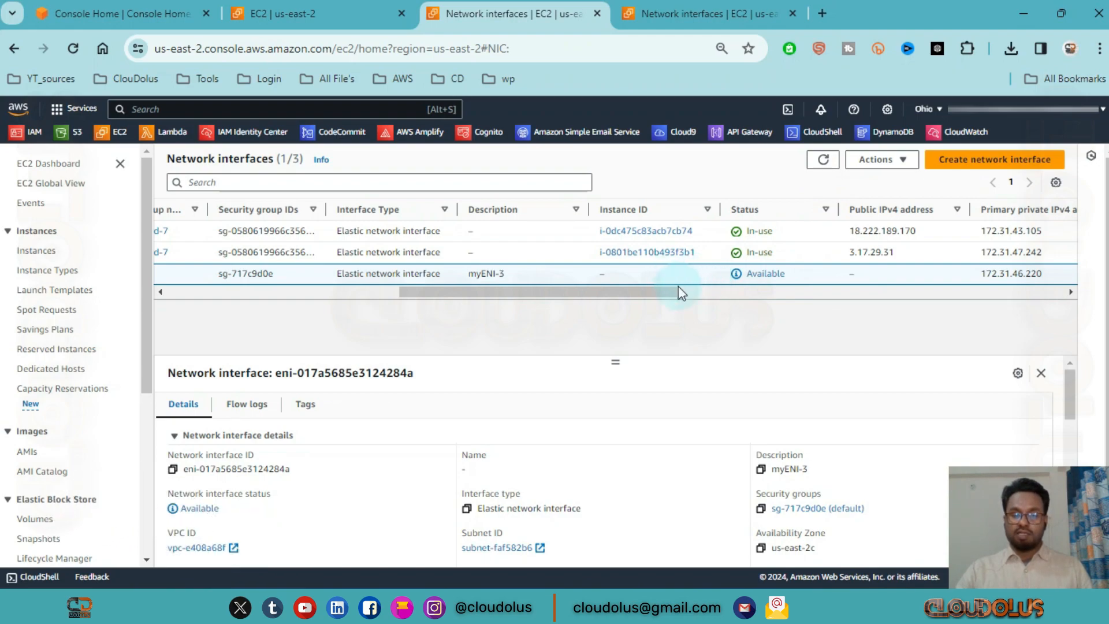
Attach the myENI-3 network interface to the myec2-2 instance and check its instance ID in the list.
click(876, 159)
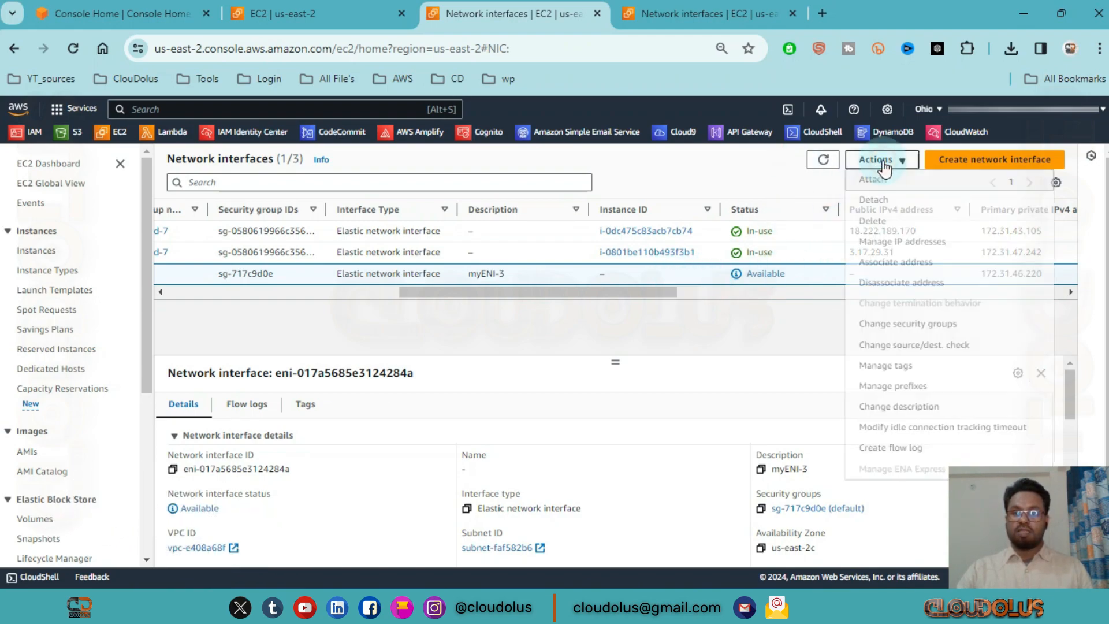
click(895, 181)
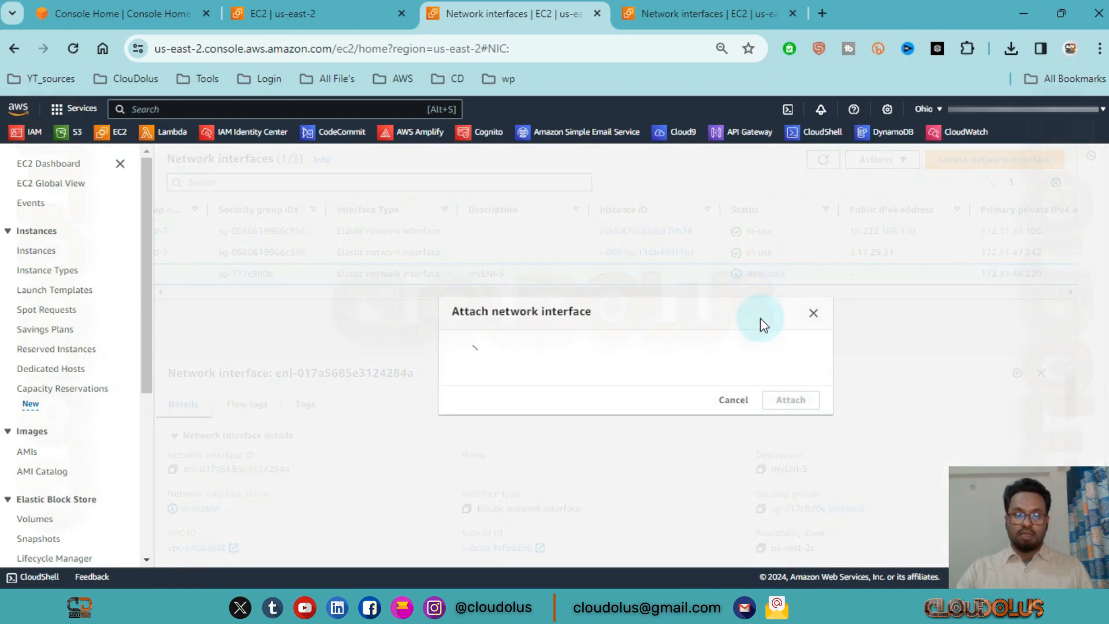
click(584, 325)
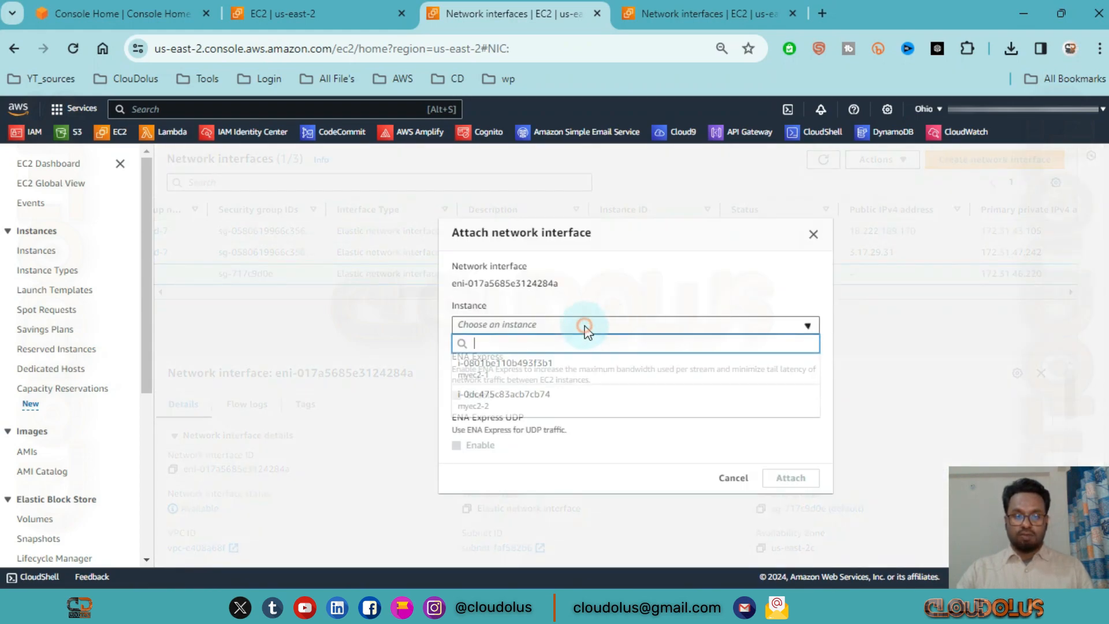
click(586, 402)
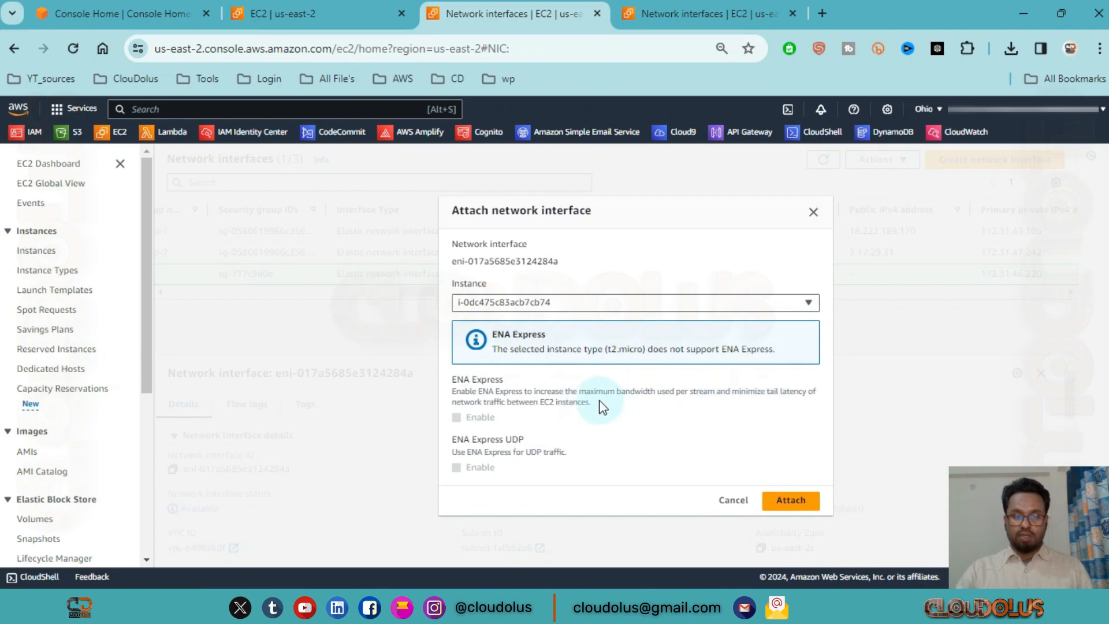
click(805, 504)
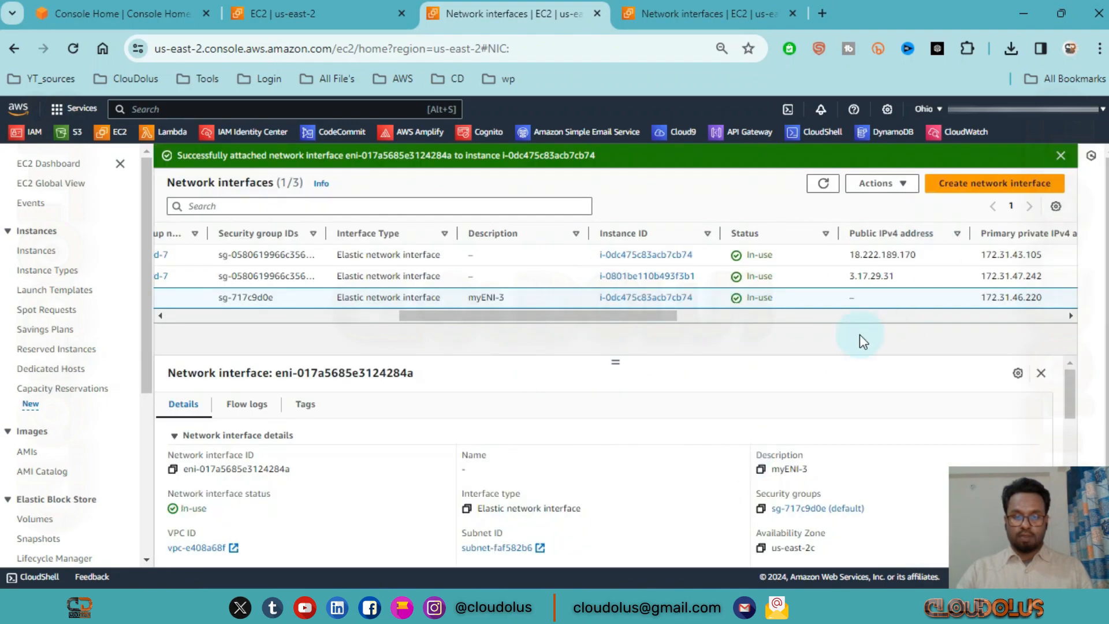
scroll(702, 313, right, 3)
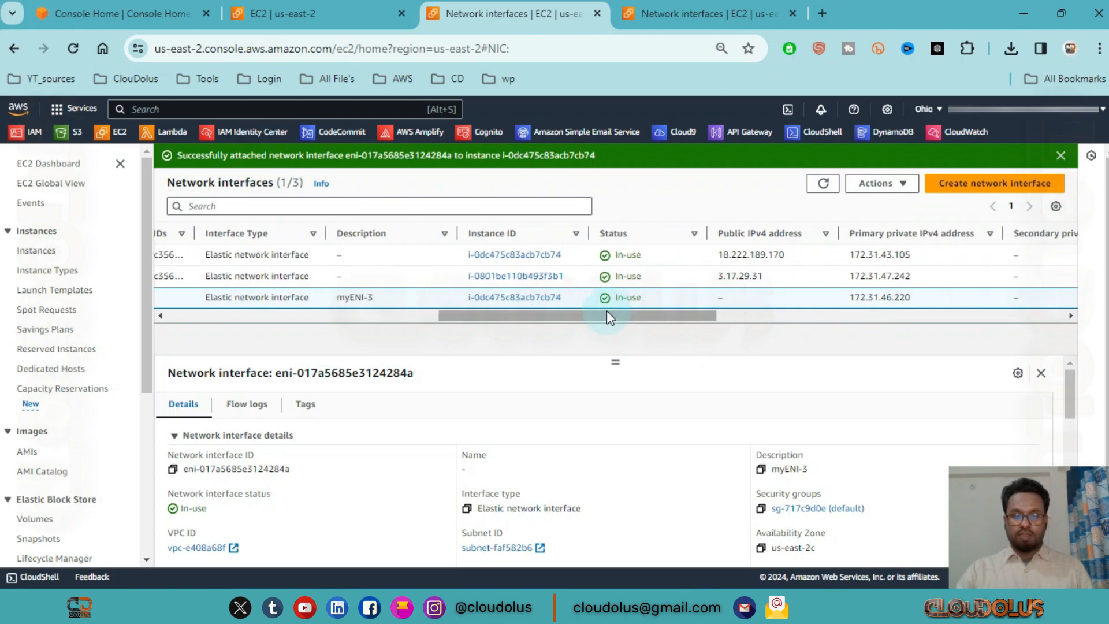
Refresh the instances list and compare the network interfaces of myec2-1 and myec2-2 to see which one has myENI-3.
click(283, 12)
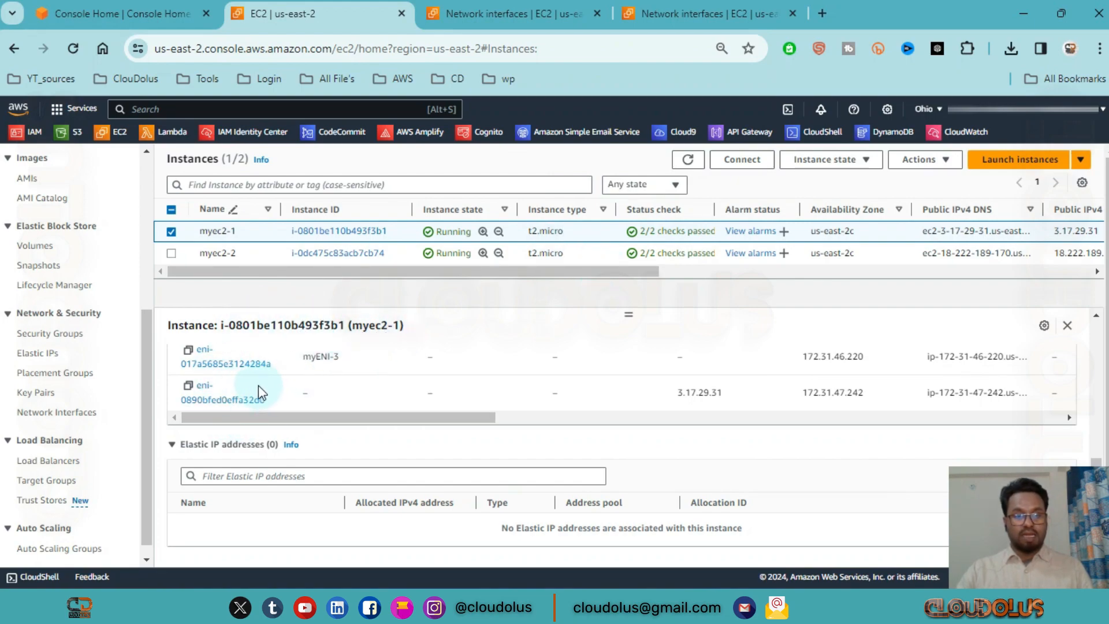
click(694, 158)
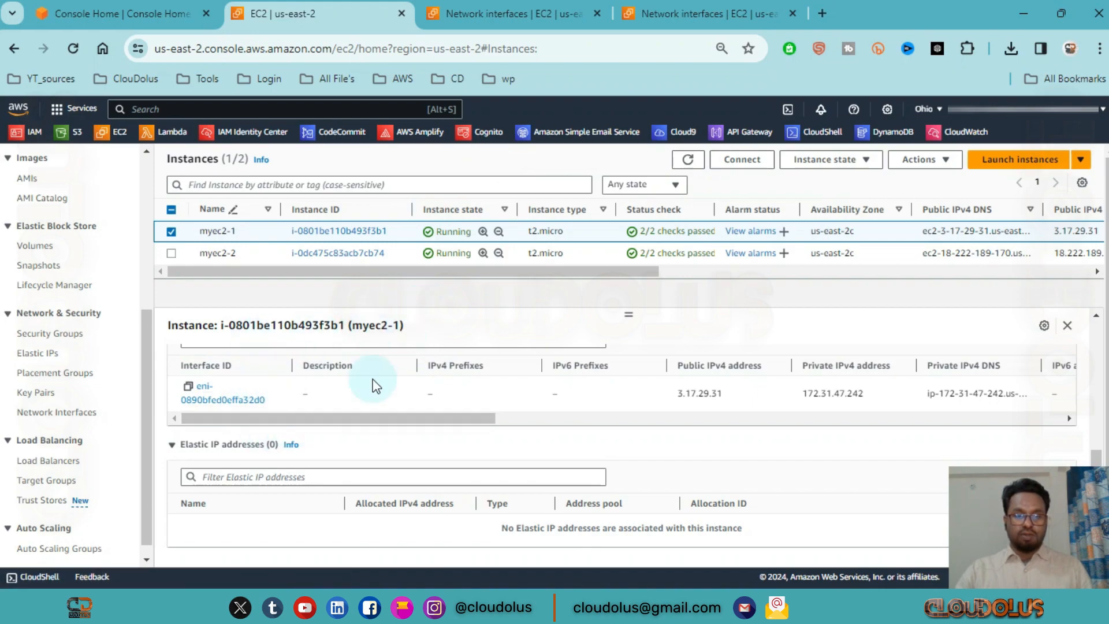
click(177, 255)
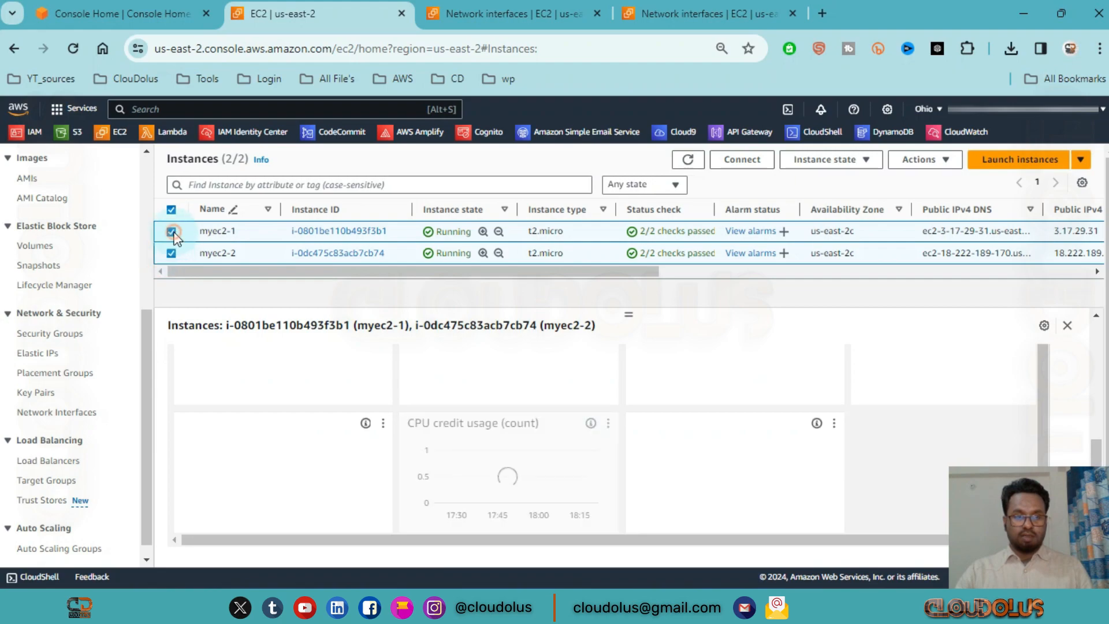
click(214, 254)
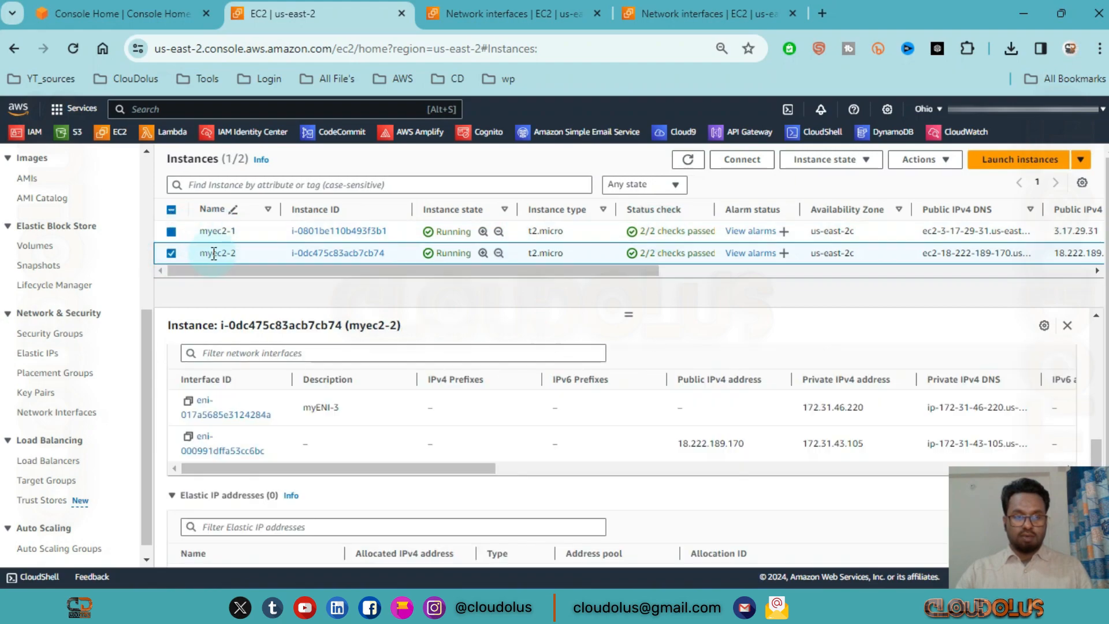
click(687, 160)
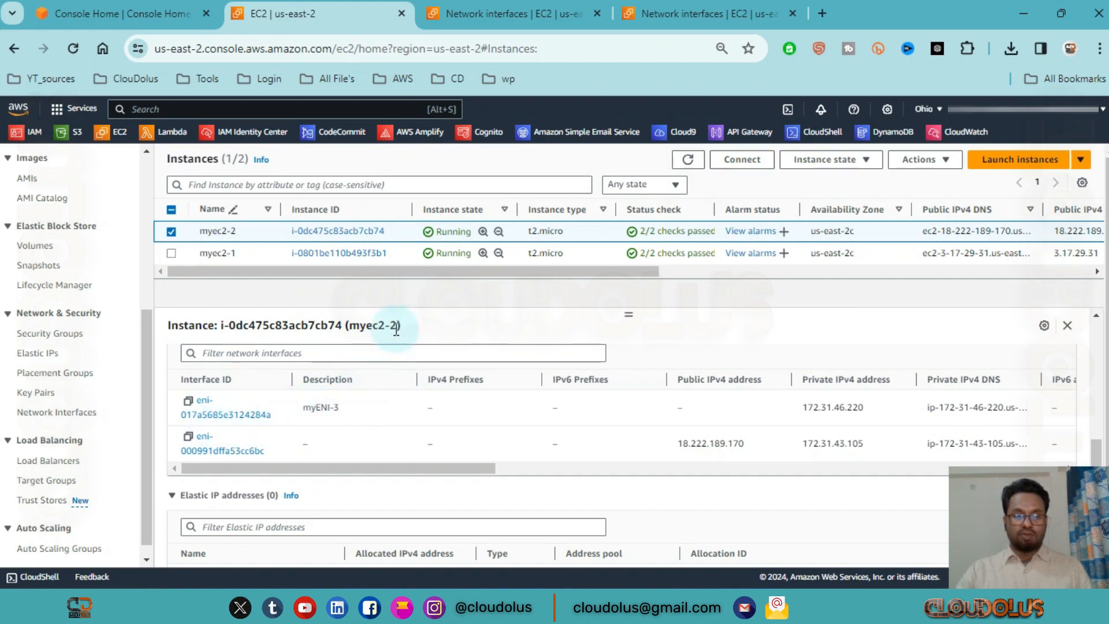
drag(410, 328, 275, 327)
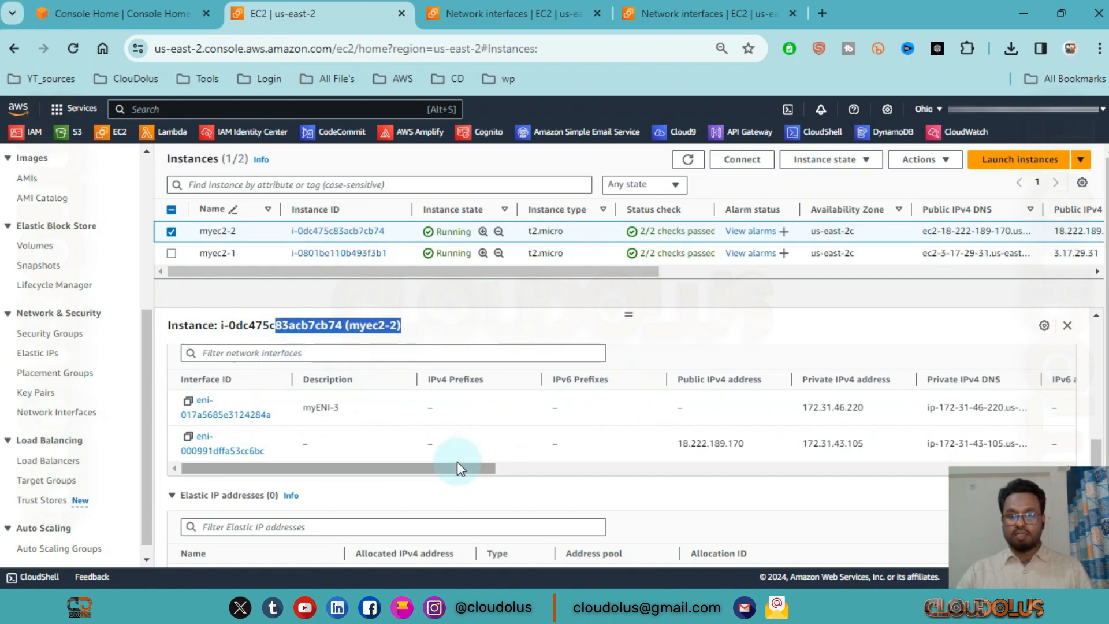
drag(467, 474, 431, 459)
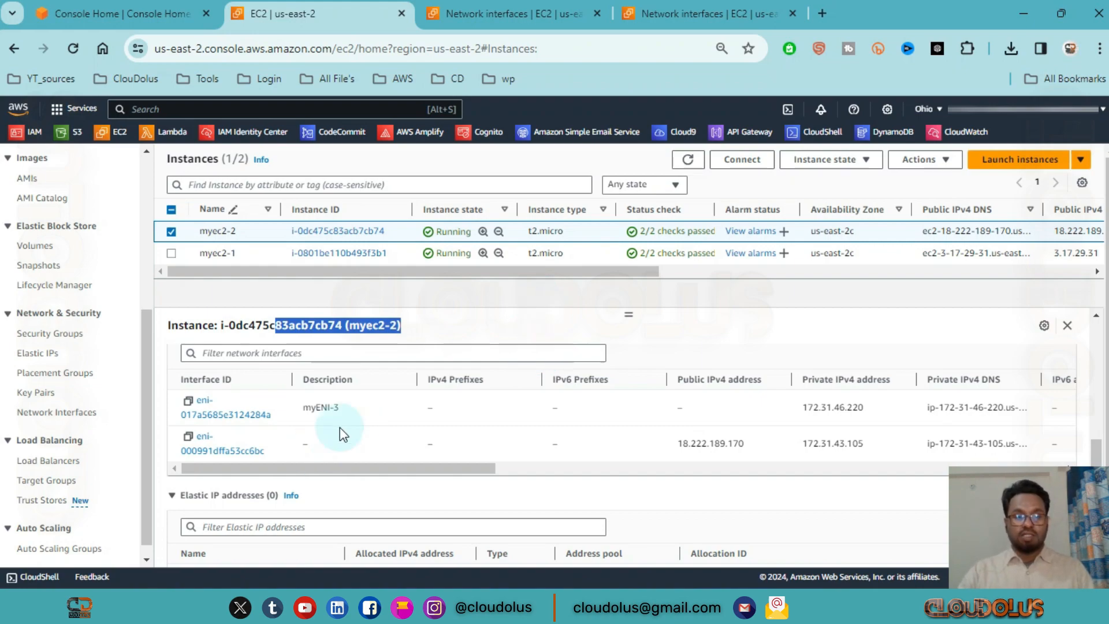
Terminate both the myec2-1 and myec2-2 instances, refresh the instances list and dismiss the notification.
scroll(334, 438, up, 5)
key(ctrl+Tab)
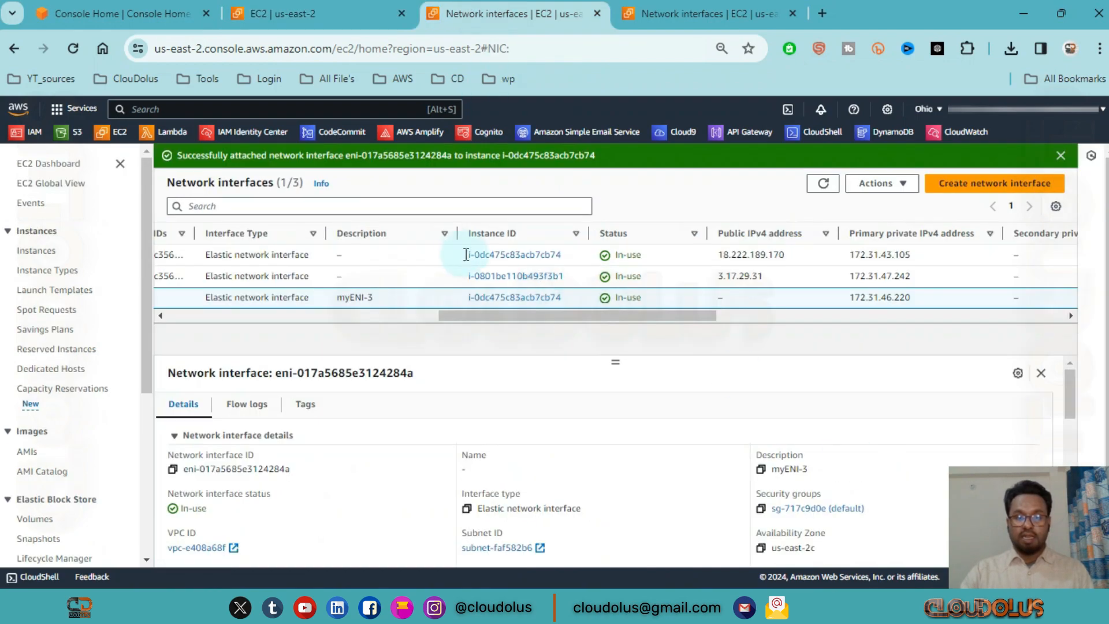
drag(426, 353, 233, 337)
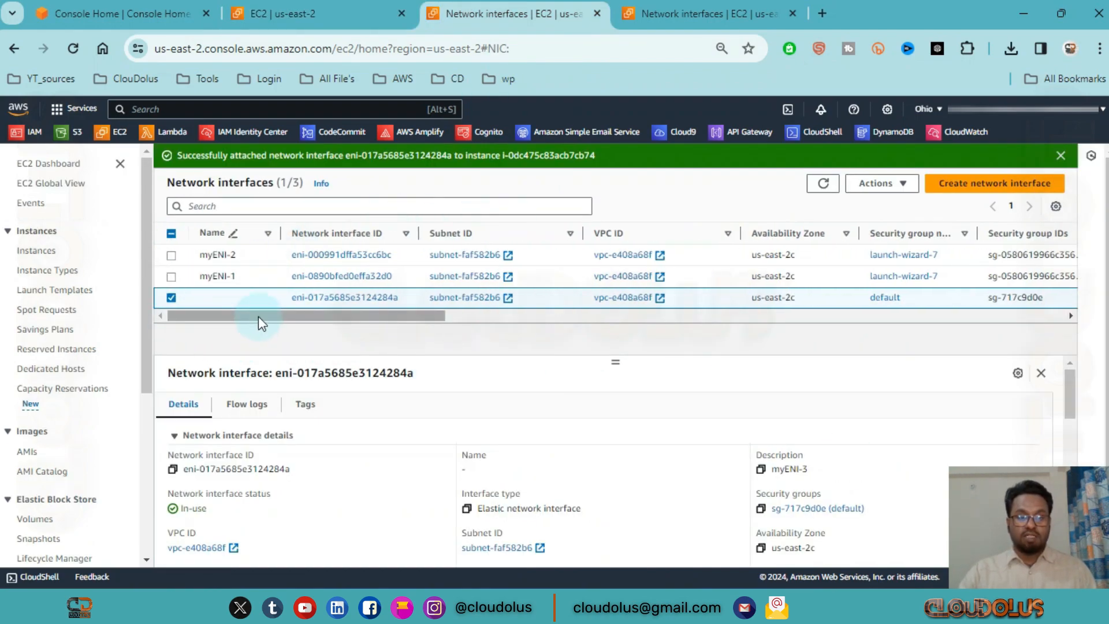
click(286, 6)
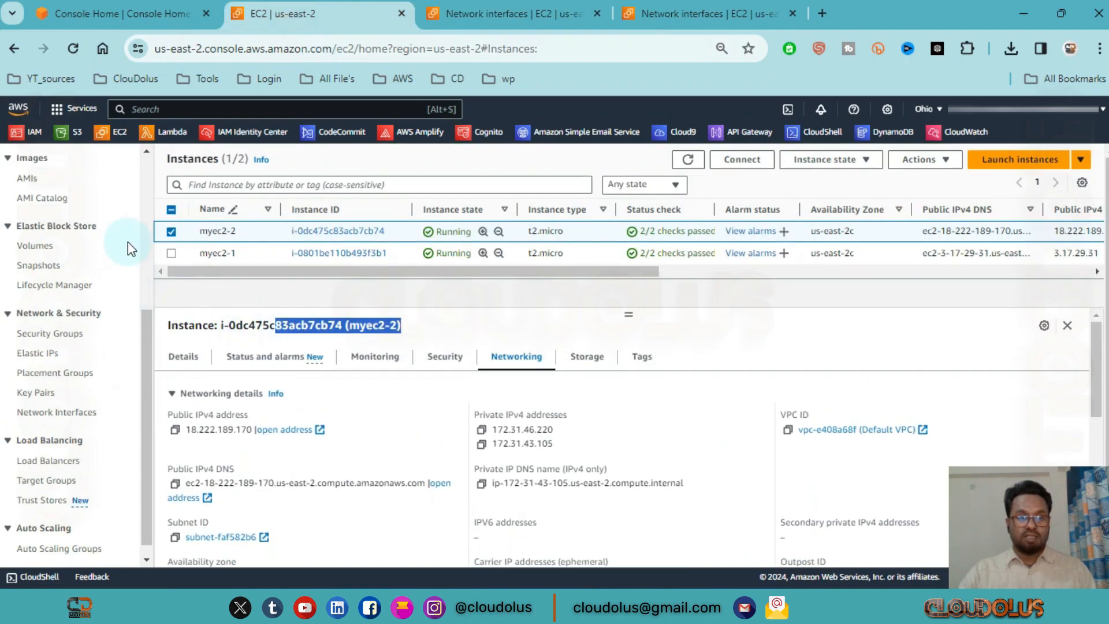
click(171, 253)
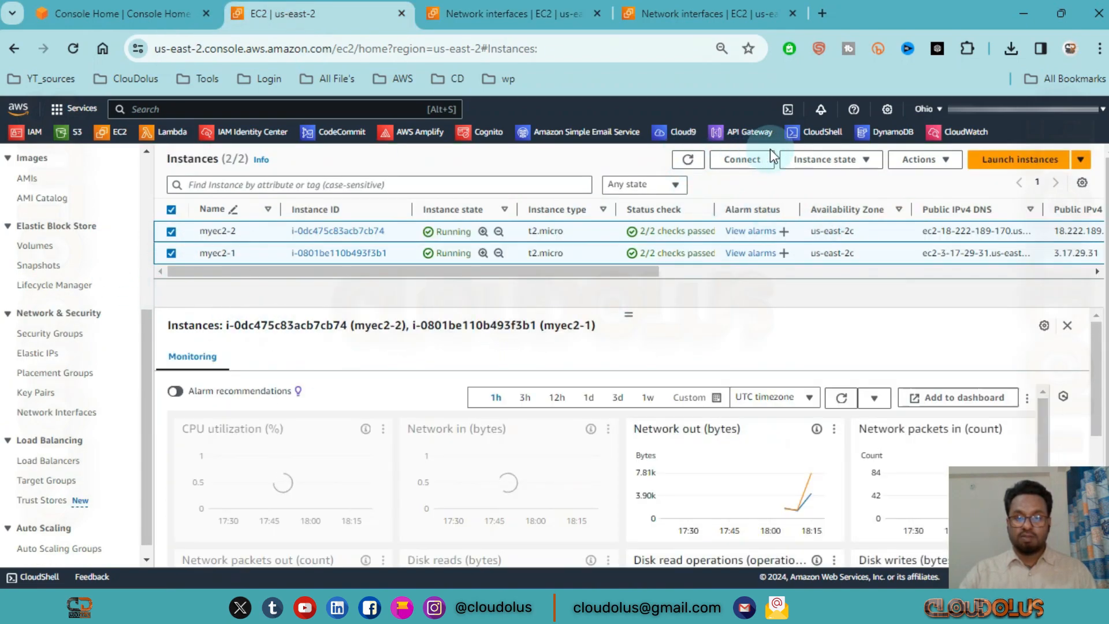
click(841, 160)
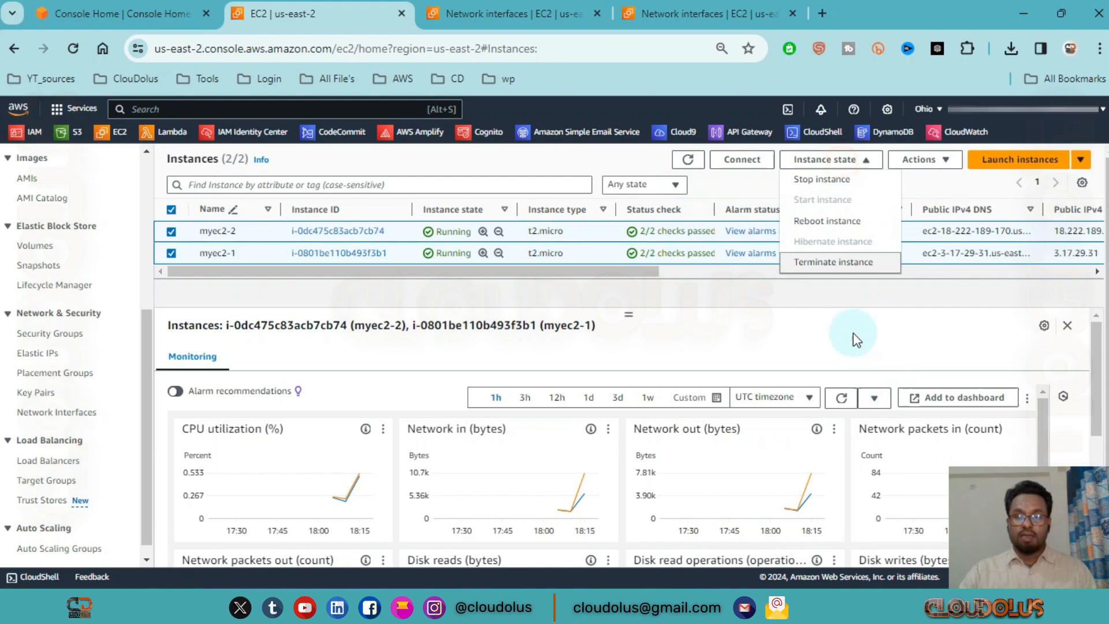
click(847, 263)
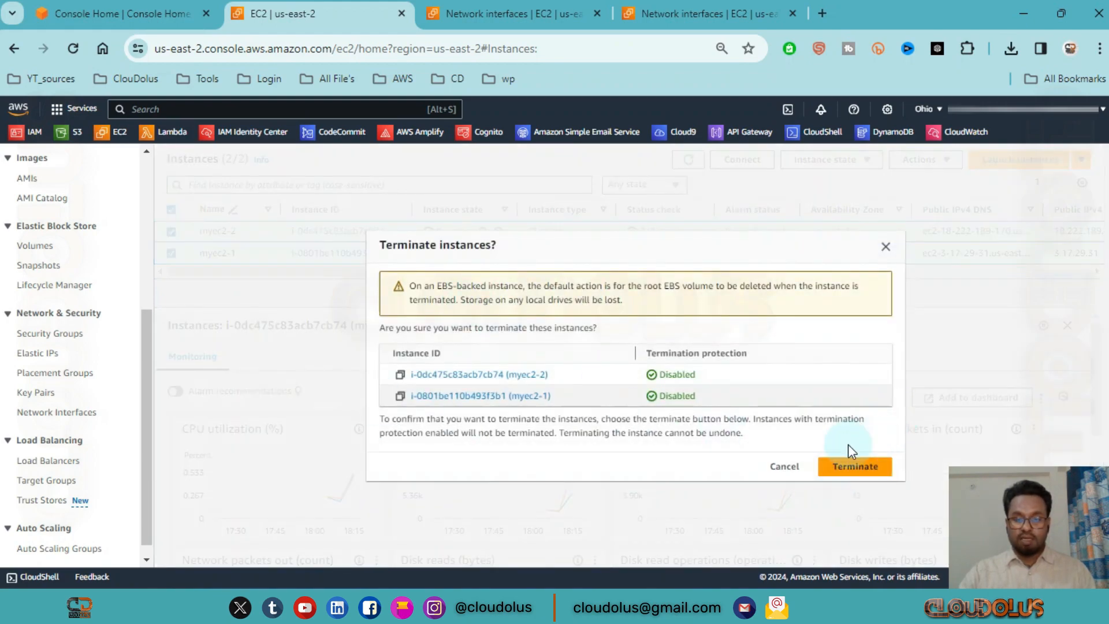
click(861, 469)
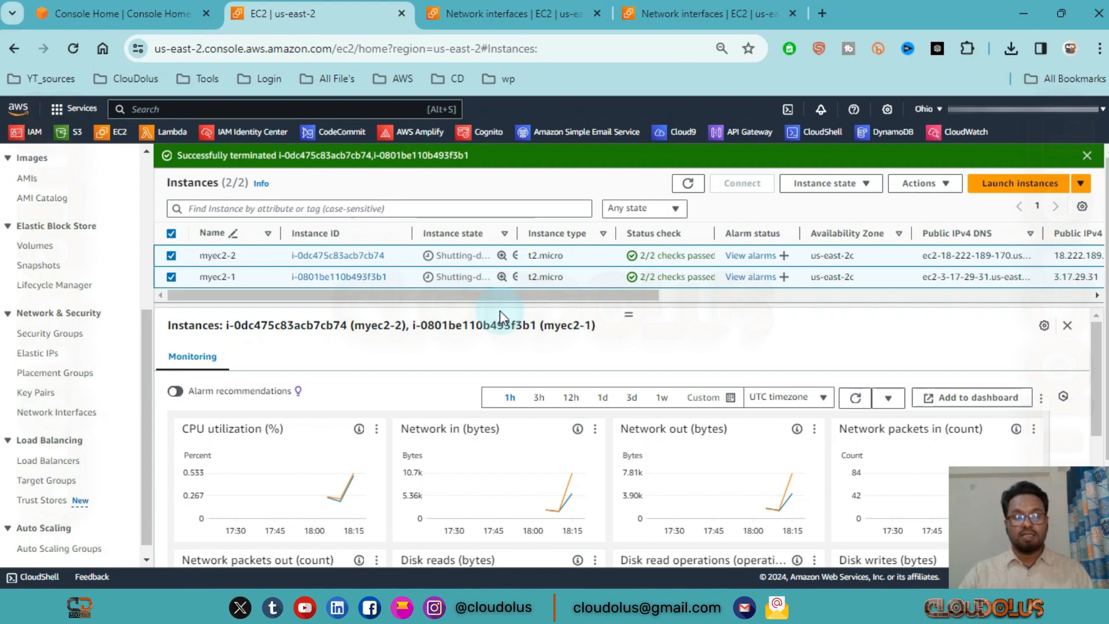
click(688, 183)
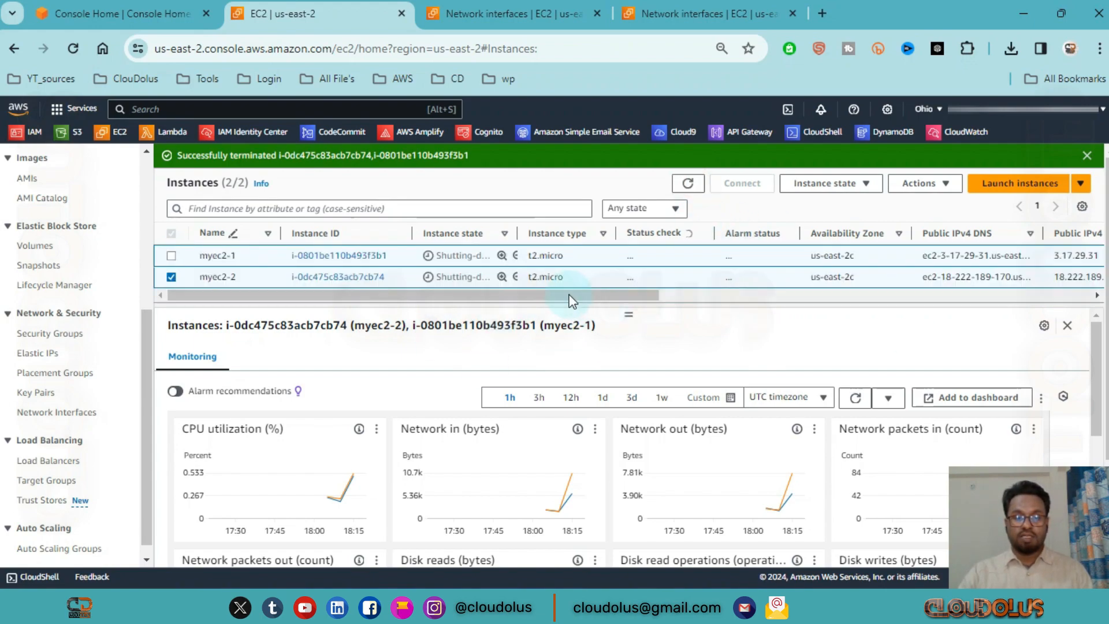
click(1088, 156)
Refresh the network interfaces list until the terminated instances' interfaces are released, checking the instance ID and status of myENI-3.
click(452, 14)
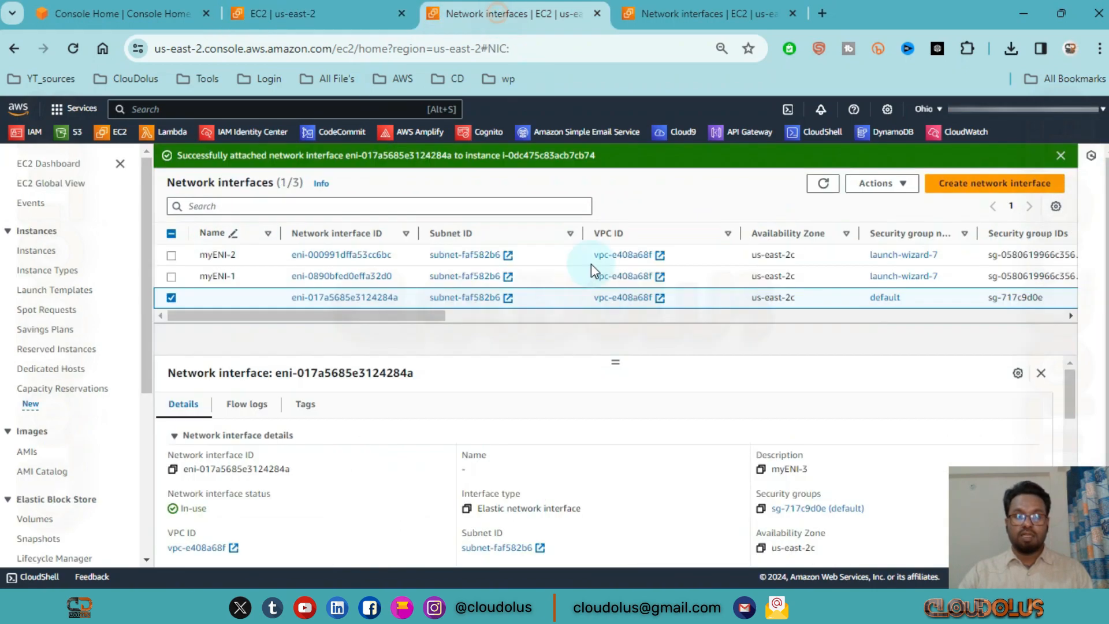
click(824, 184)
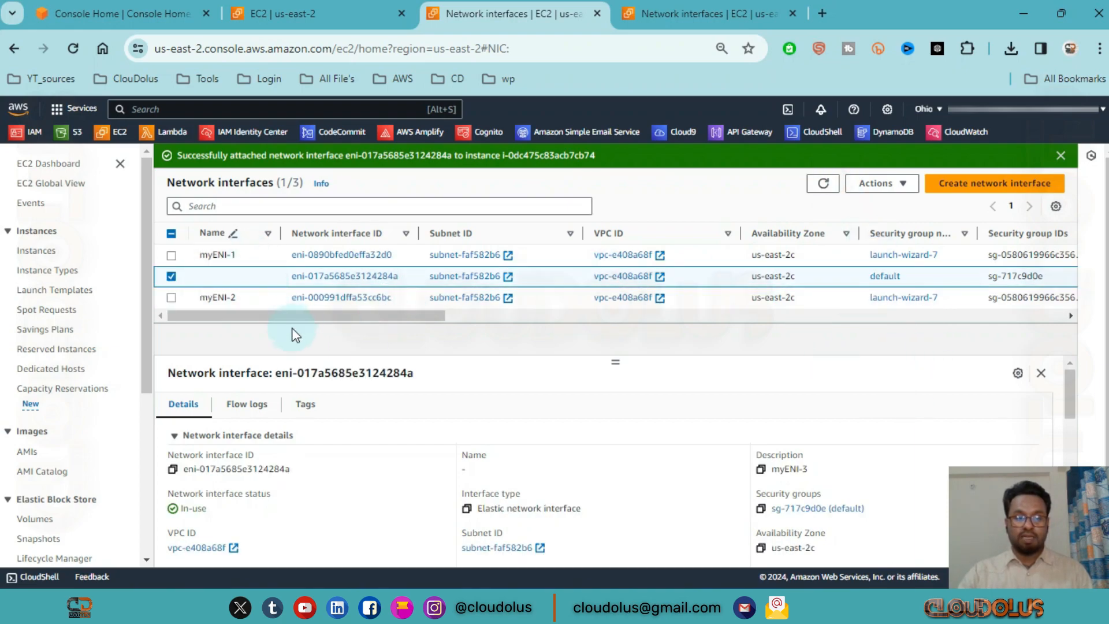
drag(292, 316, 572, 316)
click(824, 184)
click(1060, 157)
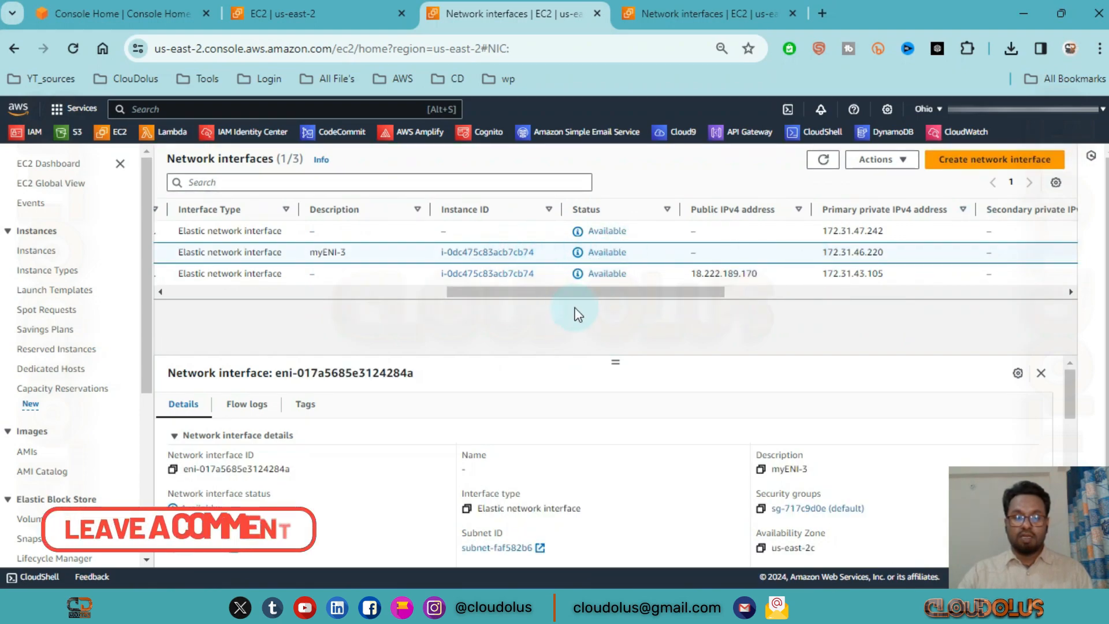
mouse_move(580, 296)
mouse_down()
mouse_move(507, 299)
mouse_move(576, 306)
mouse_up()
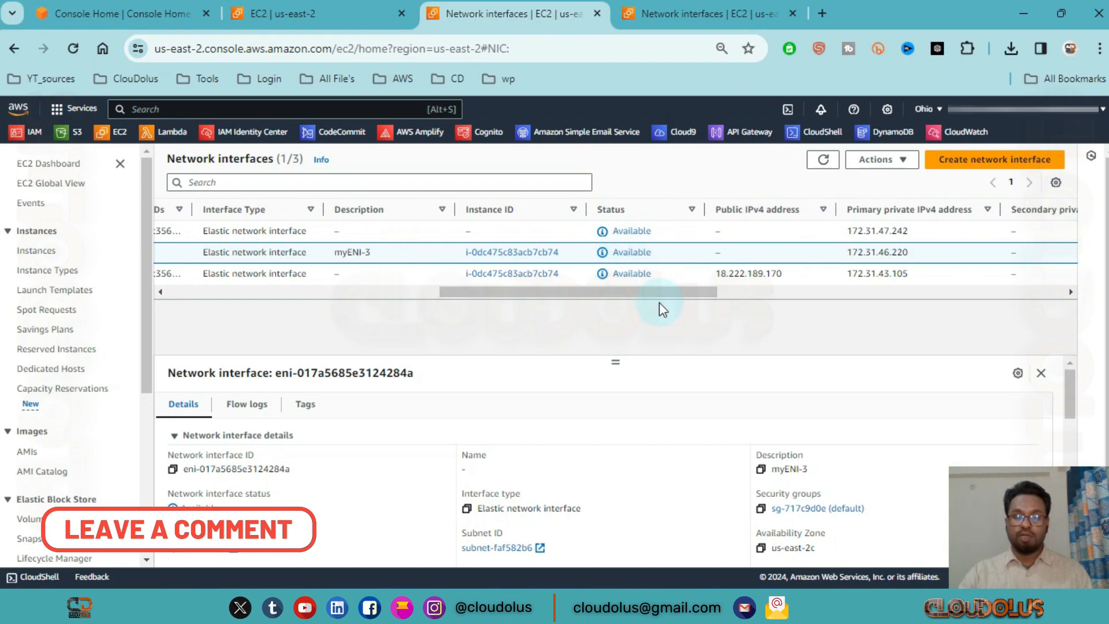
drag(660, 297, 675, 297)
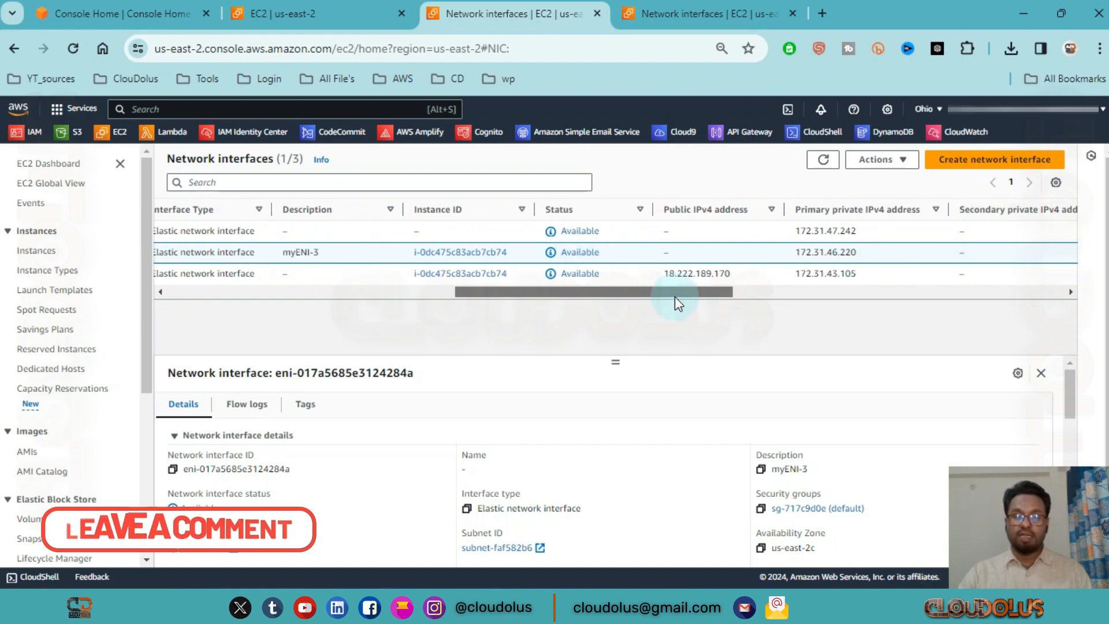
click(823, 159)
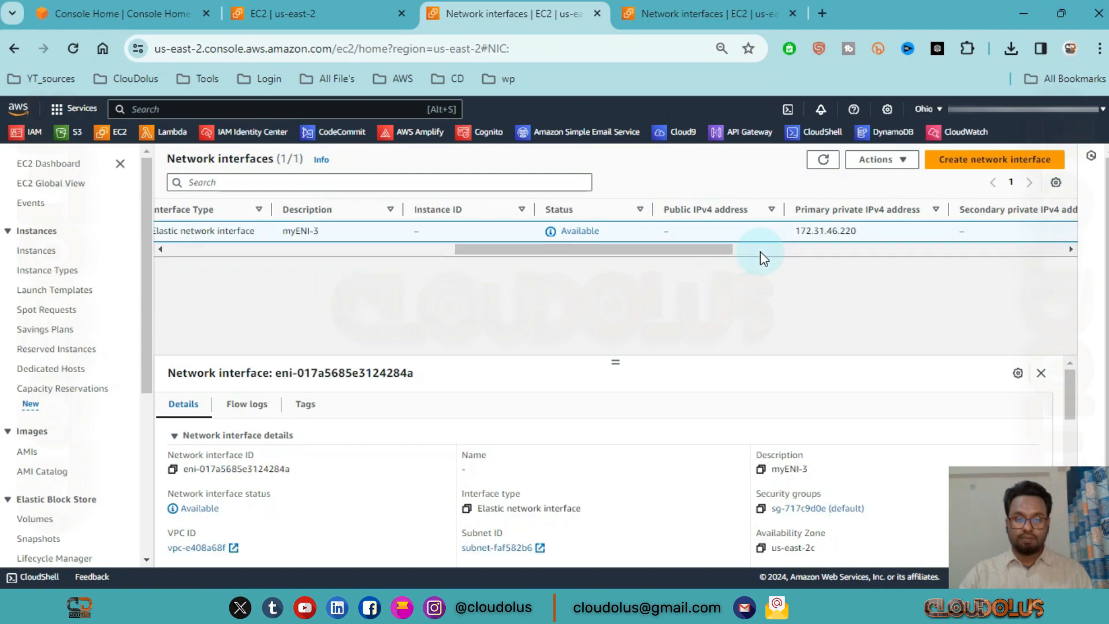
drag(598, 251, 503, 272)
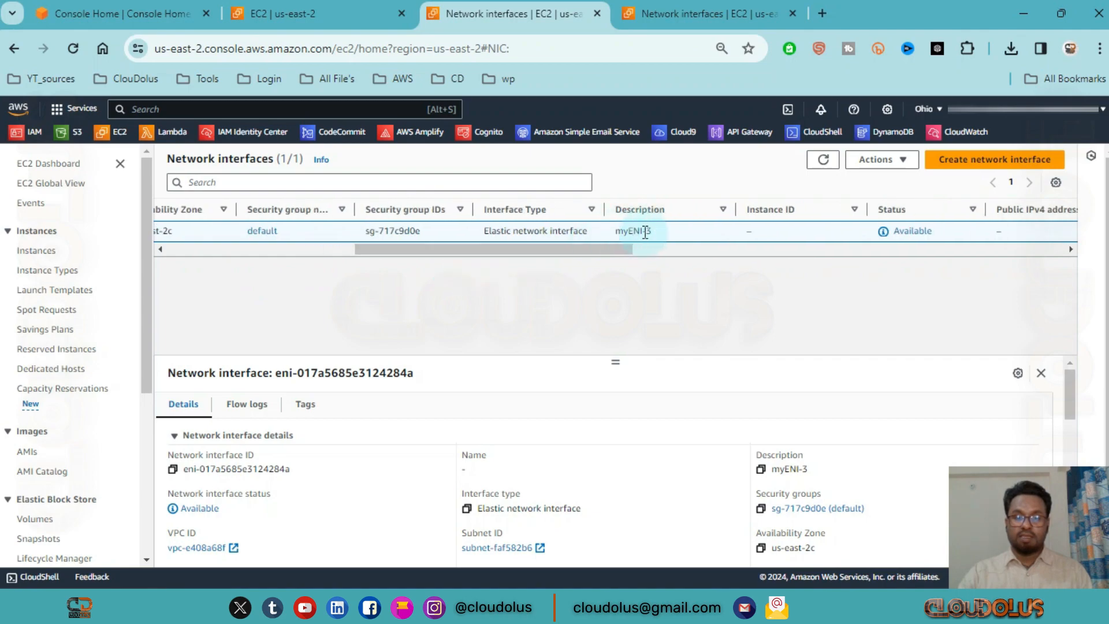
drag(620, 255, 634, 255)
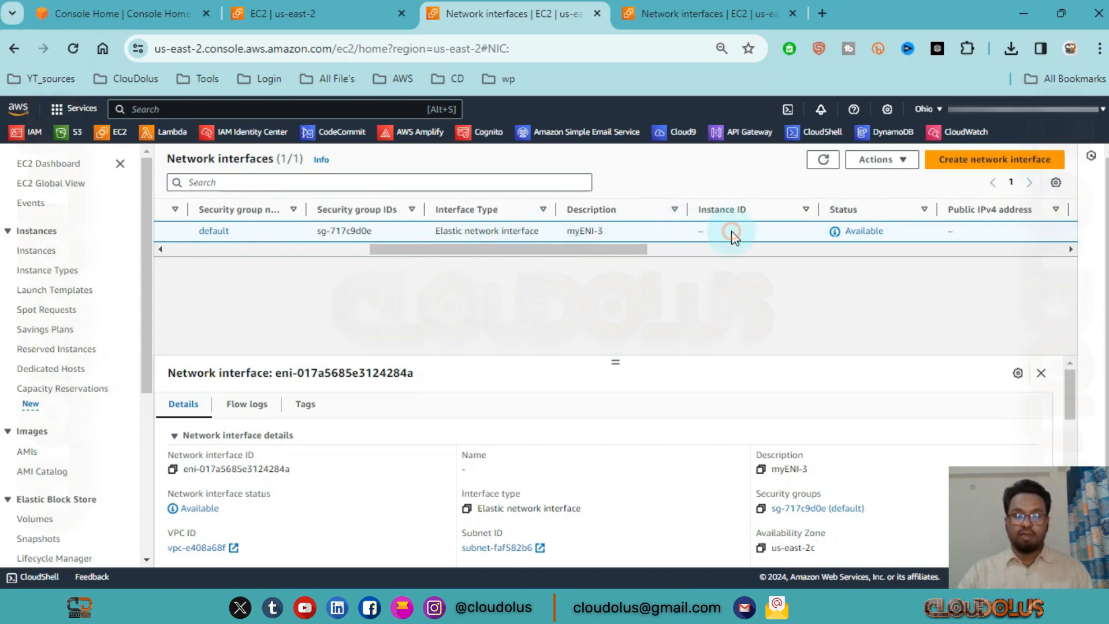
Delete the myENI-3 network interface, refresh the network interfaces list and dismiss the notification.
click(912, 168)
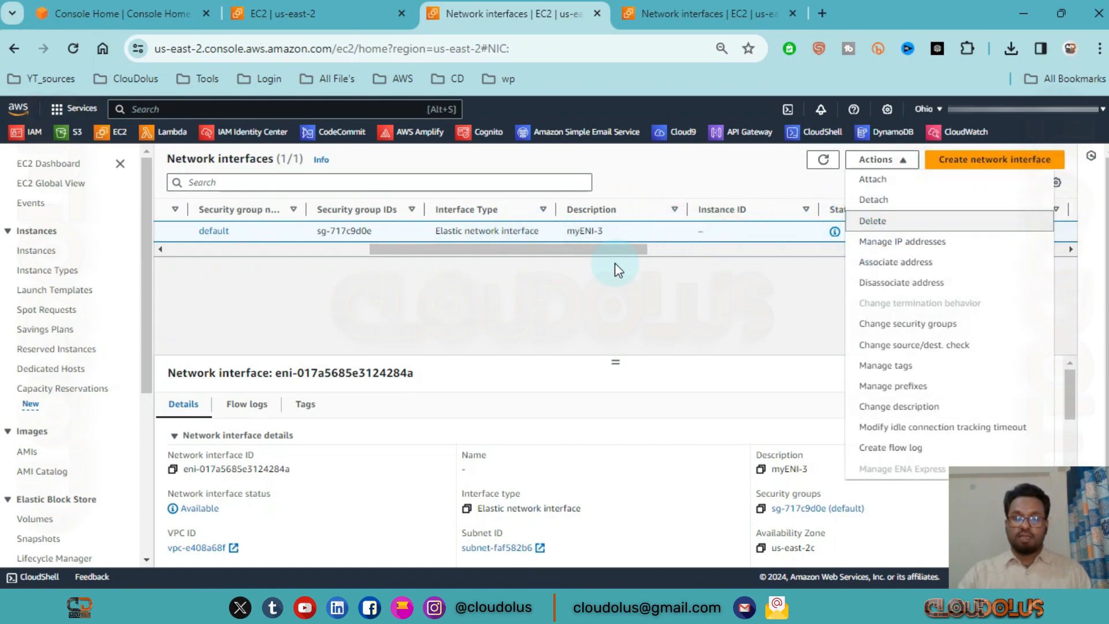
drag(616, 249, 326, 250)
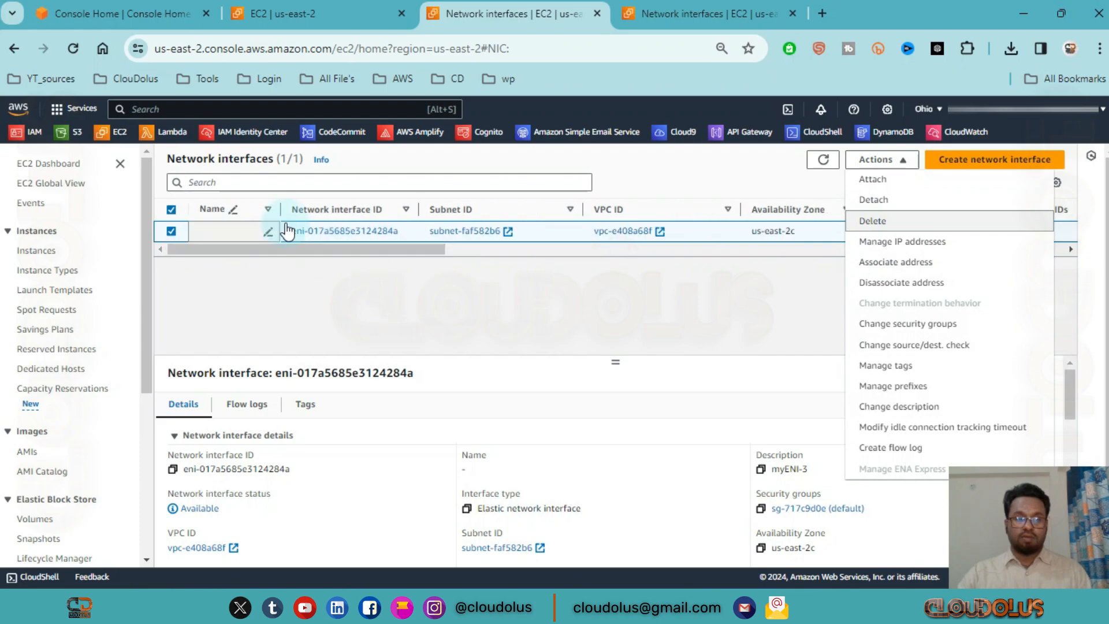
click(895, 230)
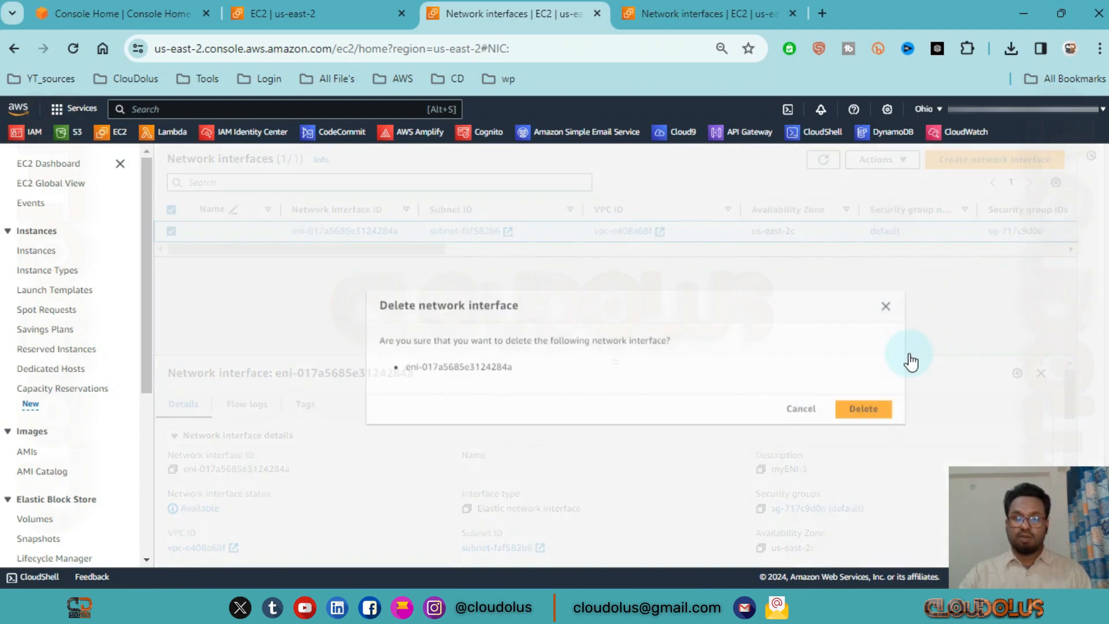
click(860, 411)
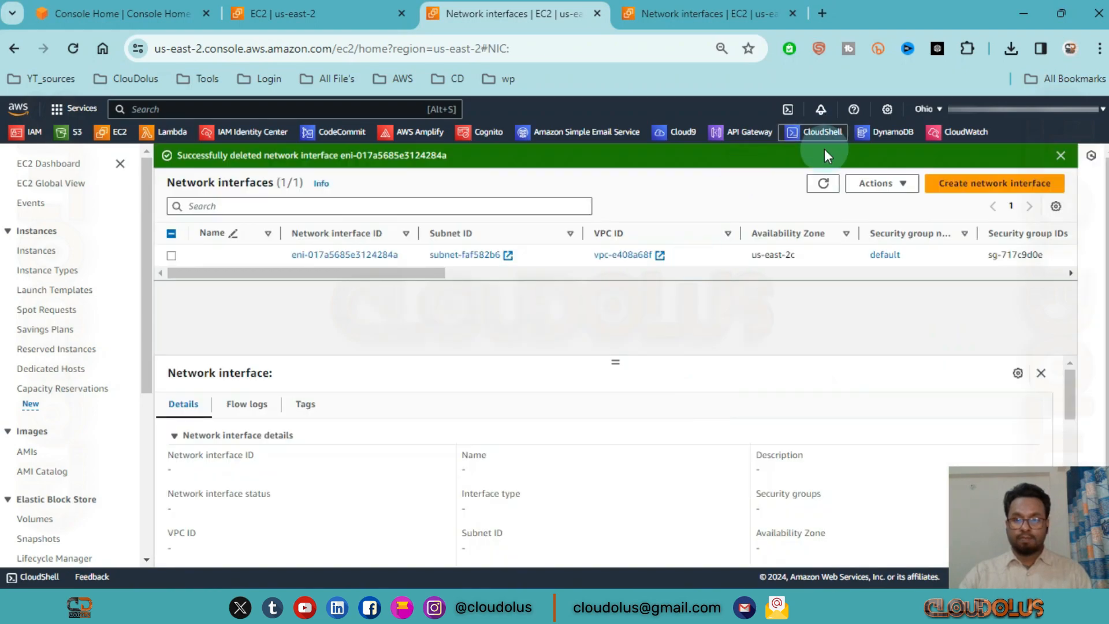
click(814, 181)
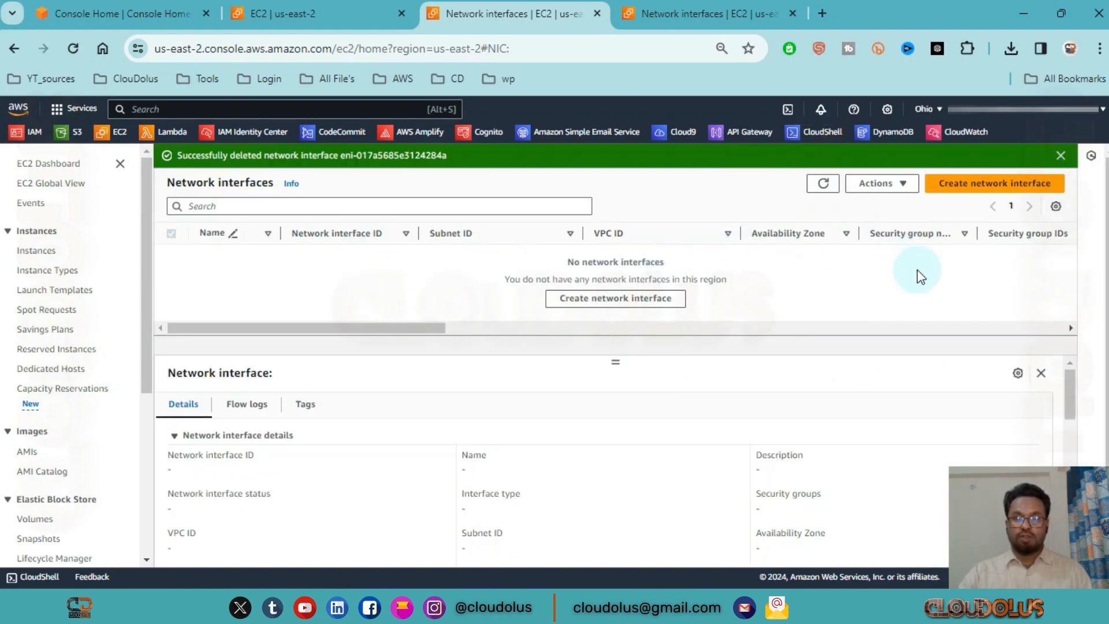
click(1061, 156)
Refresh the instances list and review both the instances and network interfaces lists to check the cleanup.
click(297, 11)
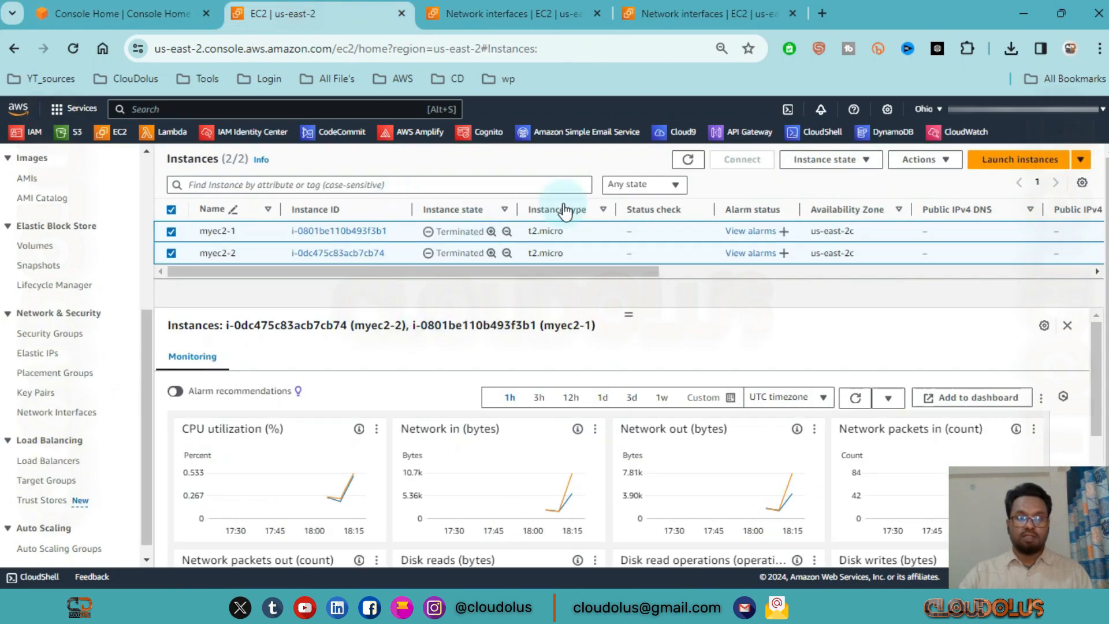
click(702, 168)
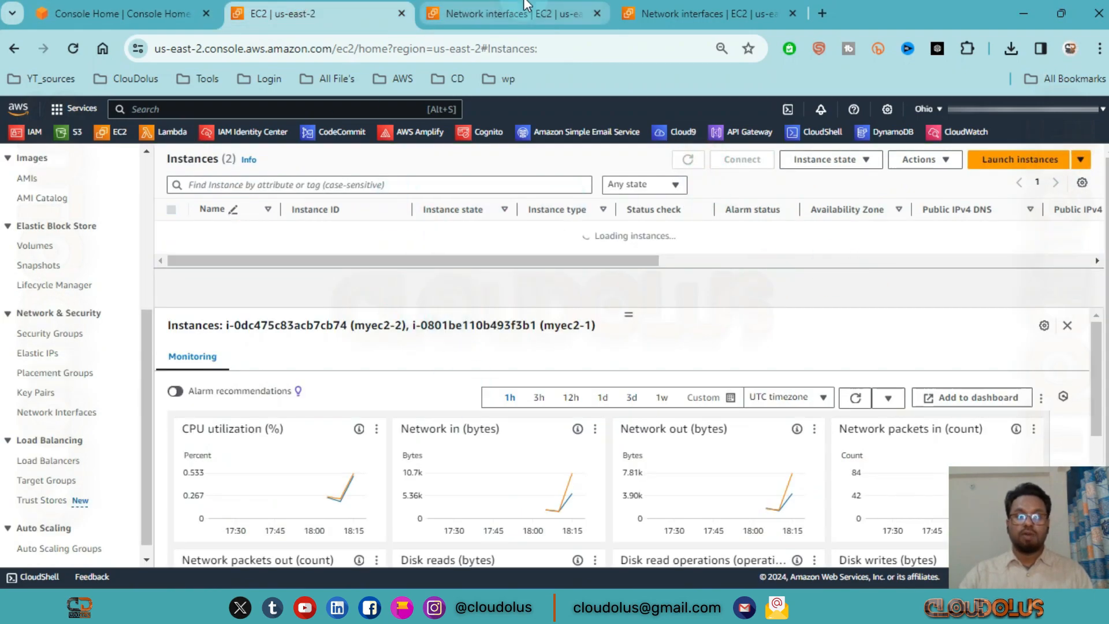
click(509, 13)
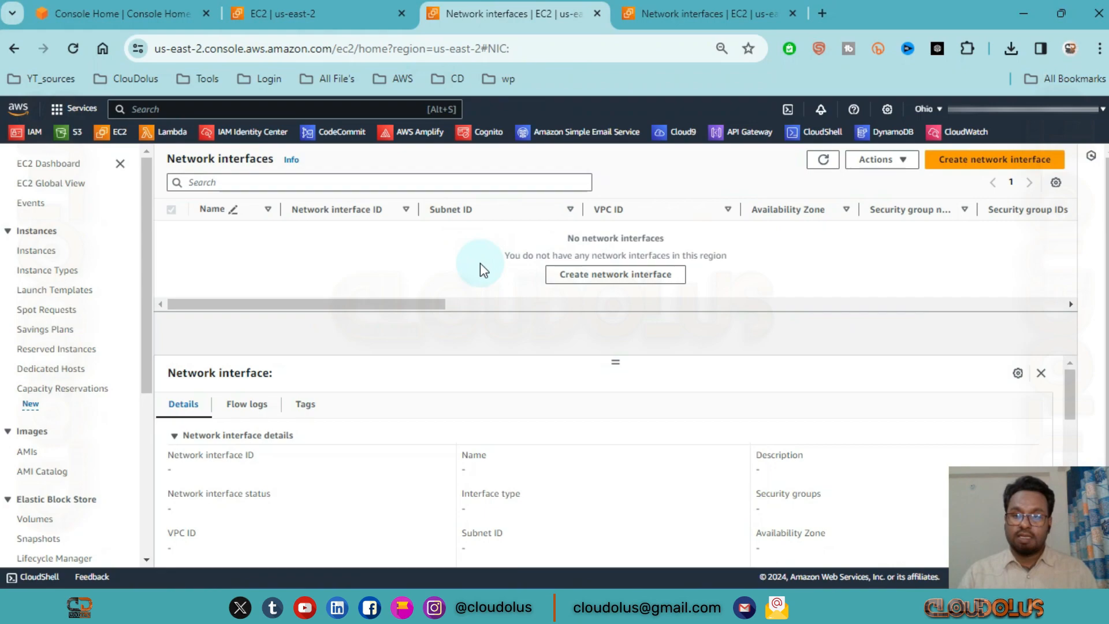